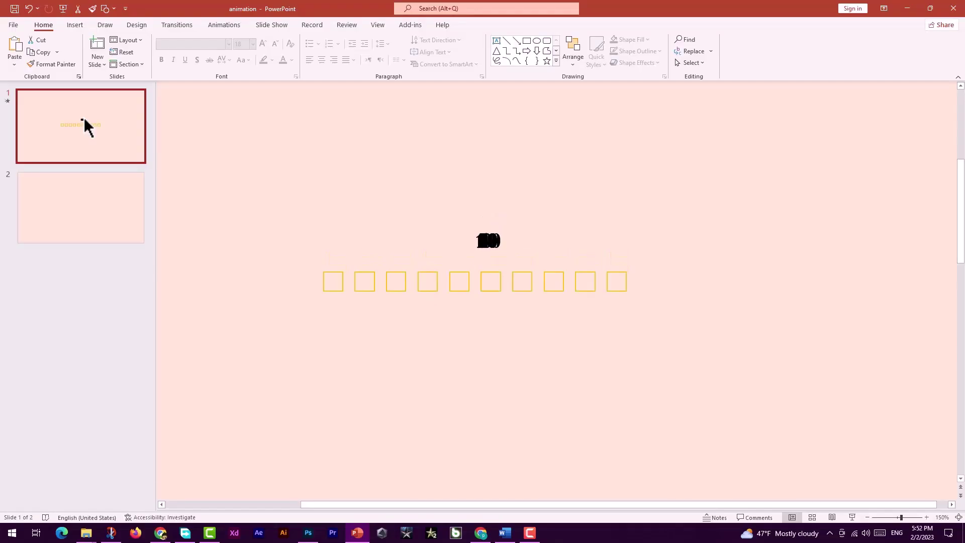
Open the blank slide 2 that follows the 10-square progress bar slide.
{"action": "left_click", "coordinate": [84, 207]}
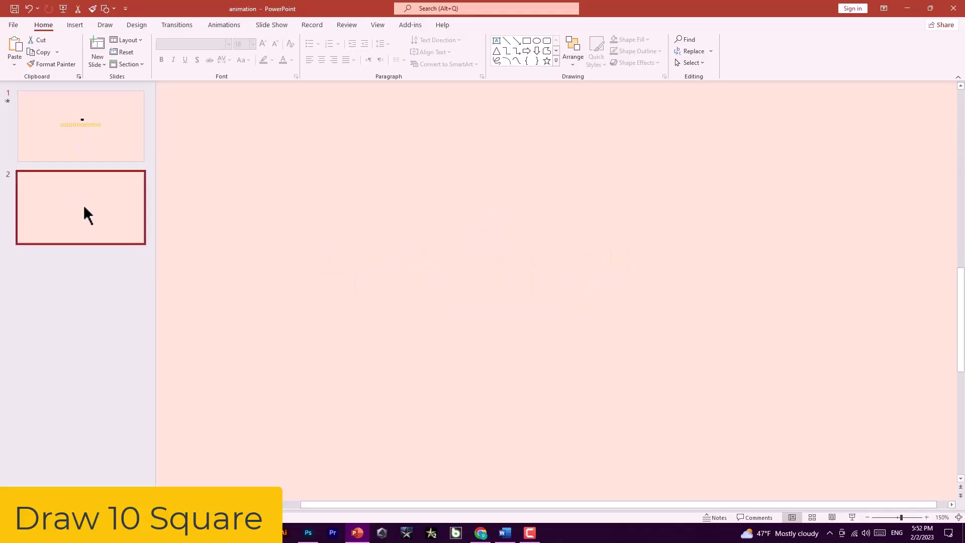
Draw a small 0.25-inch rectangle square near the slide centre.
{"action": "left_click", "coordinate": [83, 26]}
{"action": "left_click", "coordinate": [161, 64]}
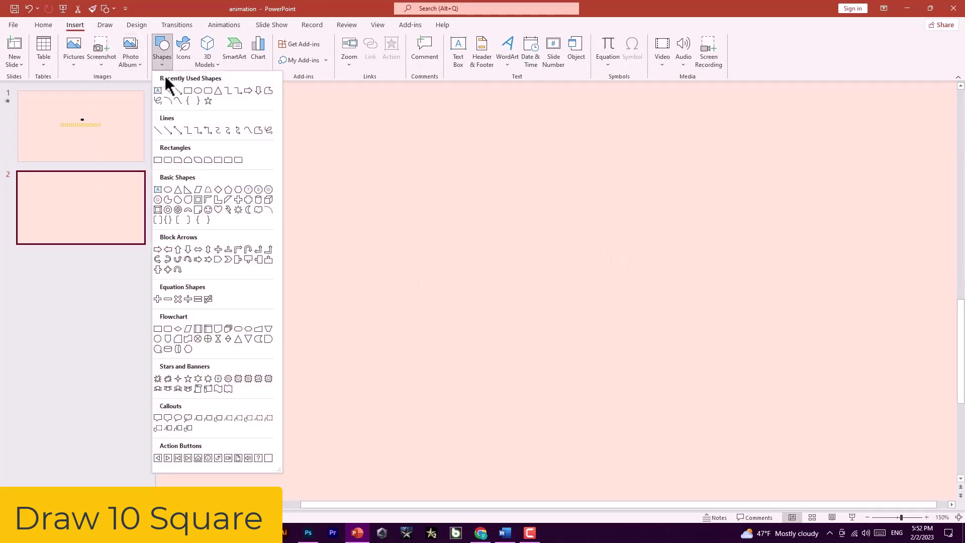
{"action": "left_click", "coordinate": [188, 91]}
{"action": "left_click_drag", "start_coordinate": [411, 226], "coordinate": [422, 246]}
Give the square No Fill and a gold outline.
{"action": "left_click", "coordinate": [364, 40]}
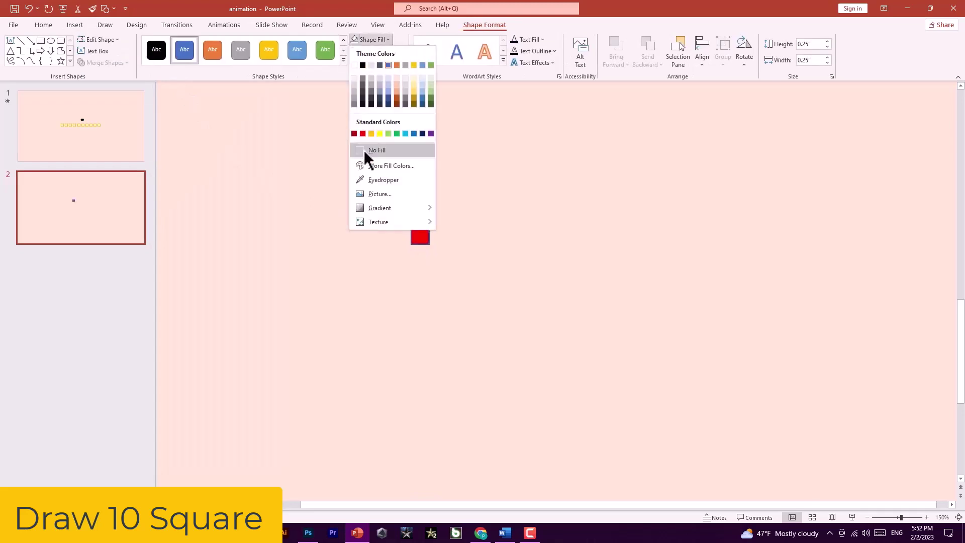
{"action": "left_click", "coordinate": [367, 149]}
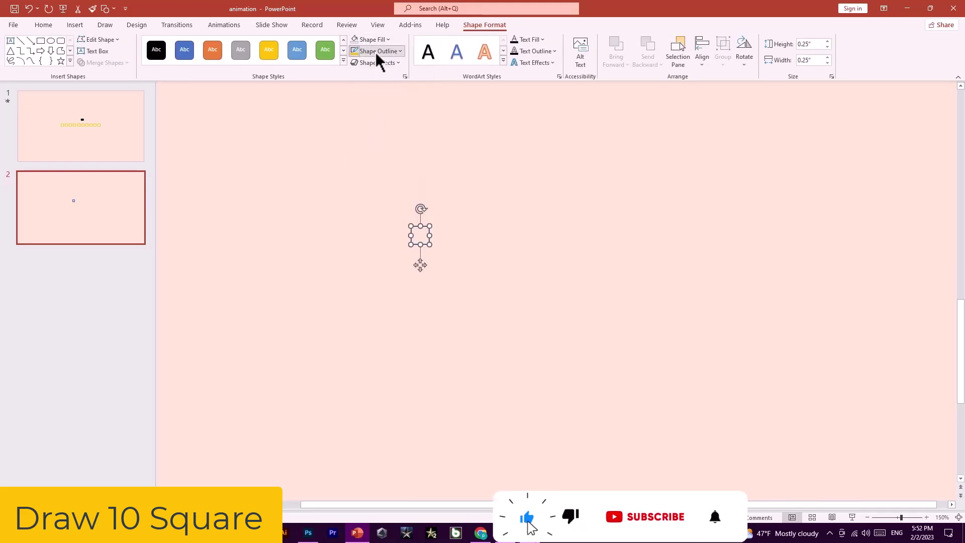
{"action": "left_click", "coordinate": [376, 52]}
{"action": "left_click", "coordinate": [372, 145]}
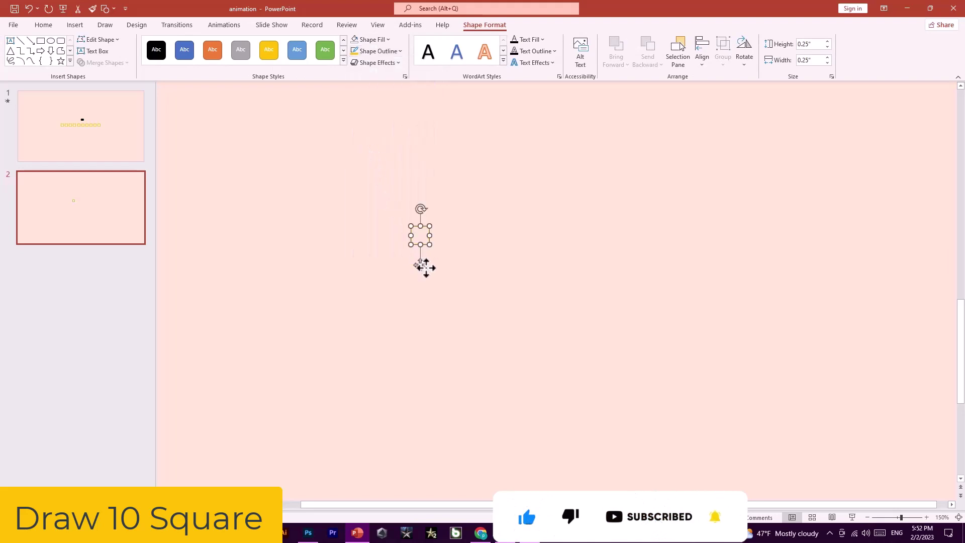
Duplicate the gold square repeatedly with Ctrl+D, building a diagonal of copies.
{"action": "key", "text": "ctrl+d"}
{"action": "key", "text": "ctrl+d"}
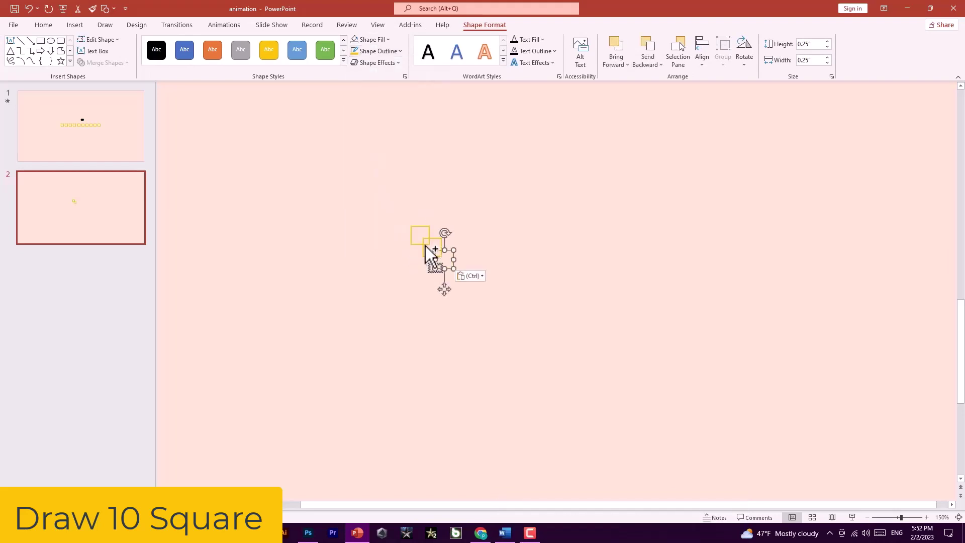
{"action": "key", "text": "ctrl+d"}
{"action": "key", "text": "ctrl+d"}
{"action": "key", "text": "ctrl+d"}
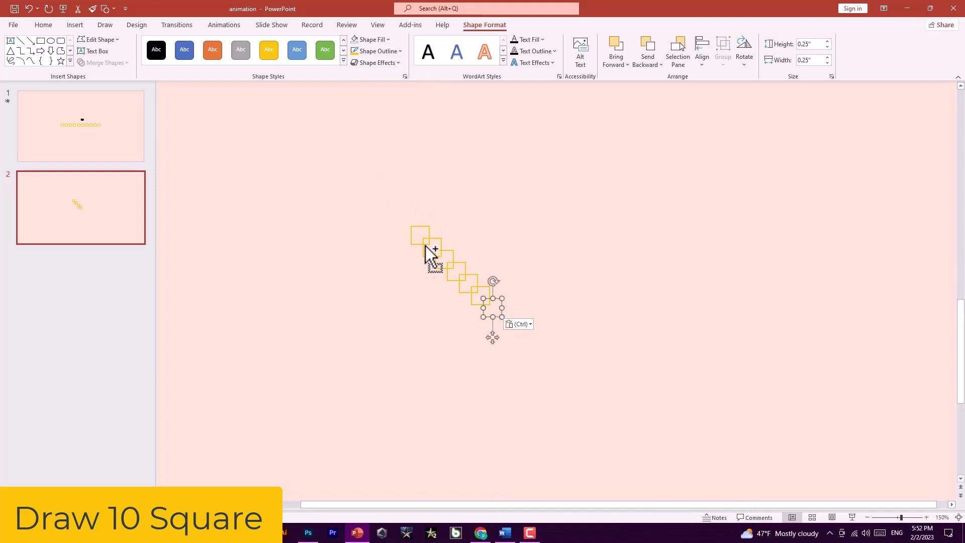
{"action": "key", "text": "ctrl+d"}
{"action": "key", "text": "ctrl+d"}
{"action": "key", "text": "ctrl+d"}
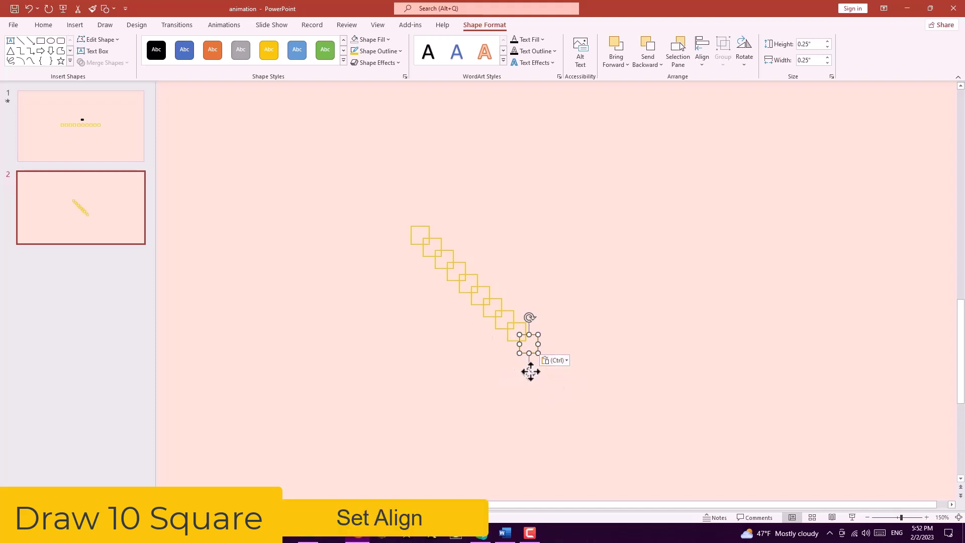
Drag each diagonal copy up level with the first square, then select all ten.
{"action": "left_click_drag", "start_coordinate": [530, 372], "coordinate": [642, 264]}
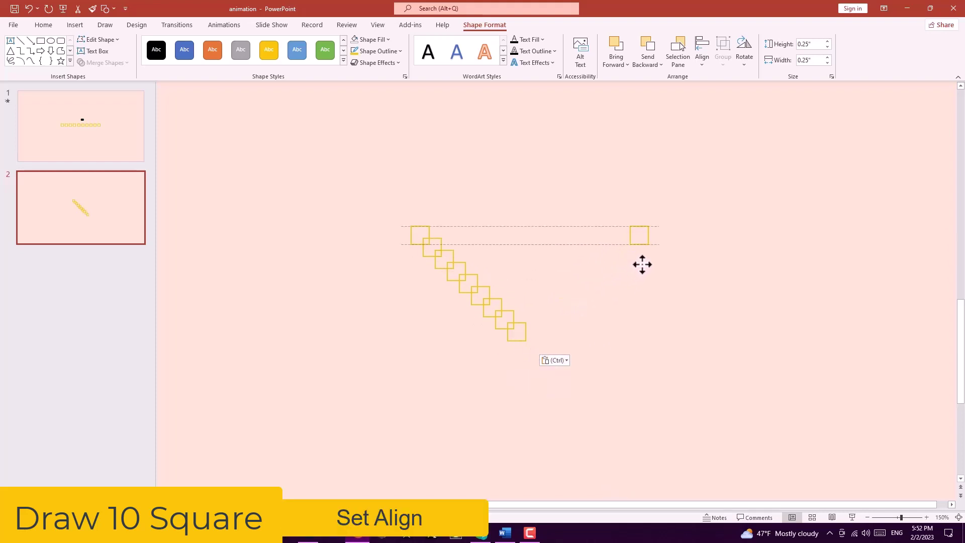
{"action": "left_click", "coordinate": [530, 342]}
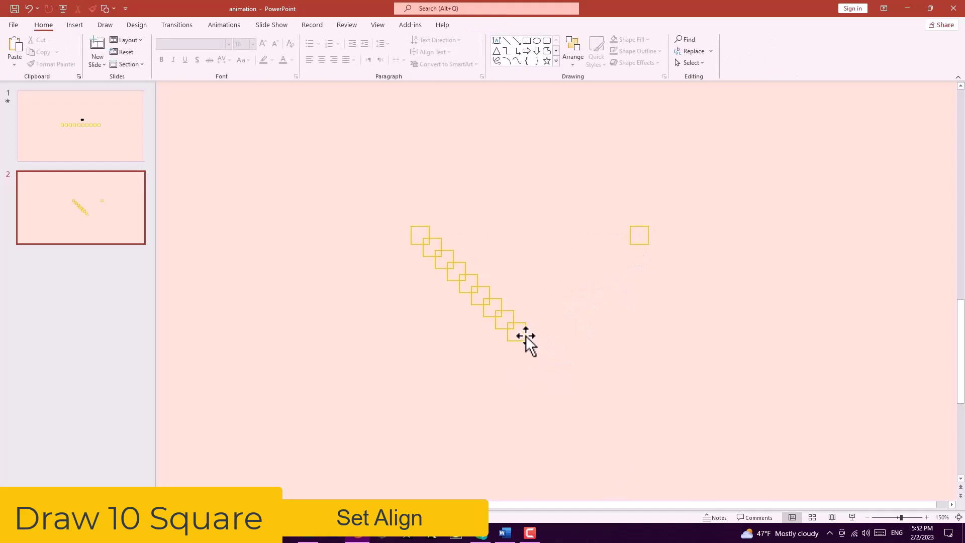
{"action": "left_click", "coordinate": [523, 336]}
{"action": "left_click_drag", "start_coordinate": [518, 361], "coordinate": [610, 265]}
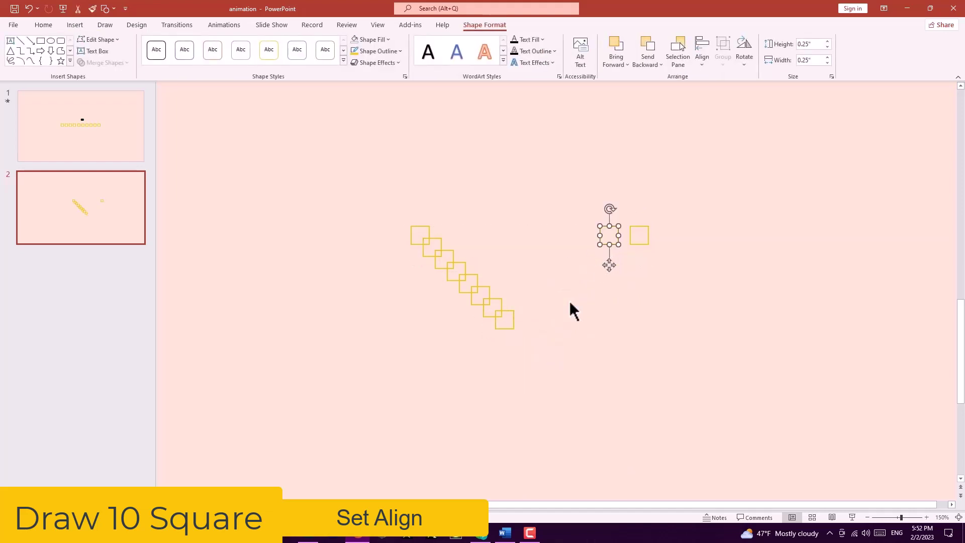
{"action": "left_click", "coordinate": [511, 317]}
{"action": "left_click_drag", "start_coordinate": [505, 356], "coordinate": [585, 265]}
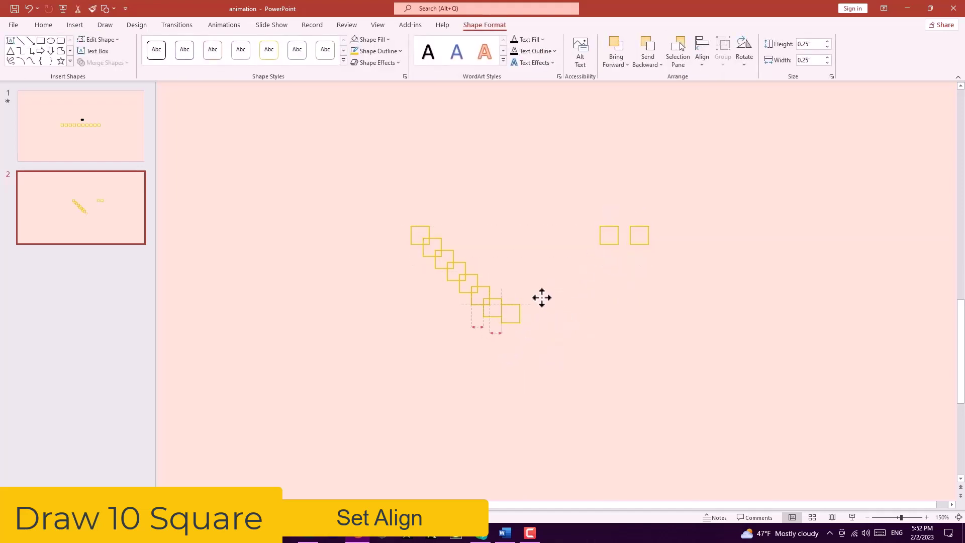
{"action": "left_click_drag", "start_coordinate": [500, 314], "coordinate": [552, 265]}
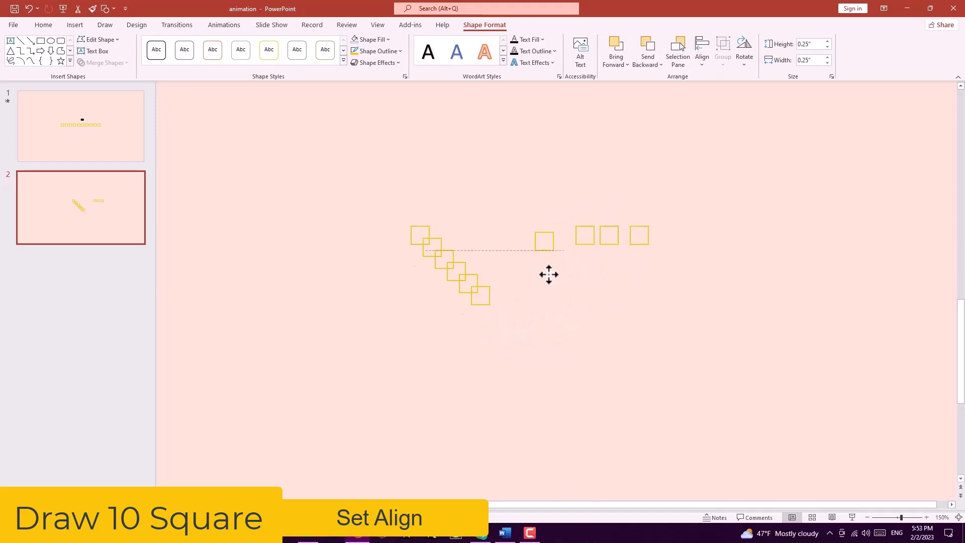
{"action": "left_click_drag", "start_coordinate": [487, 306], "coordinate": [528, 265]}
{"action": "mouse_move", "coordinate": [481, 296]}
{"action": "left_mouse_down"}
{"action": "mouse_move", "coordinate": [504, 265]}
{"action": "mouse_move", "coordinate": [442, 267]}
{"action": "left_mouse_up"}
{"action": "key", "text": "ctrl+a"}
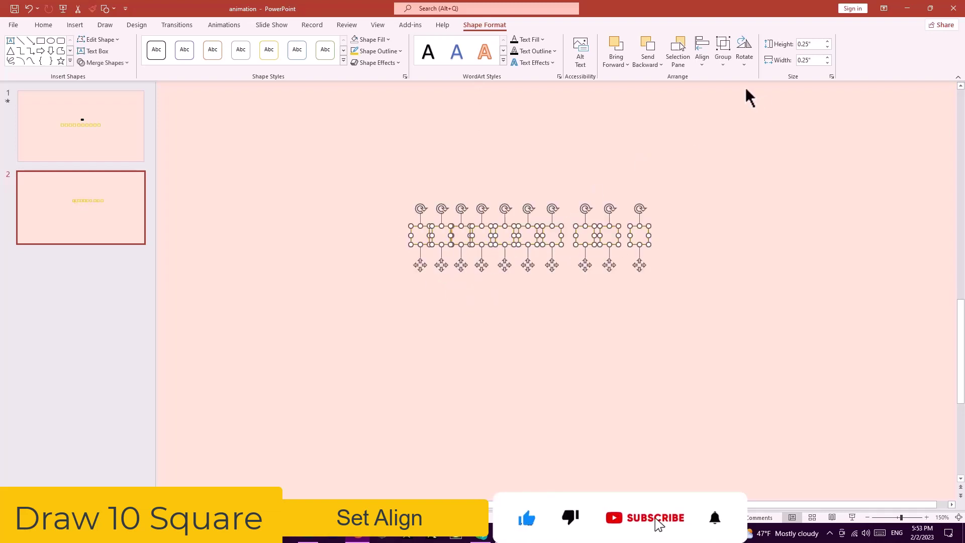
Align the ten squares by their middles and distribute them horizontally.
{"action": "left_click", "coordinate": [703, 62]}
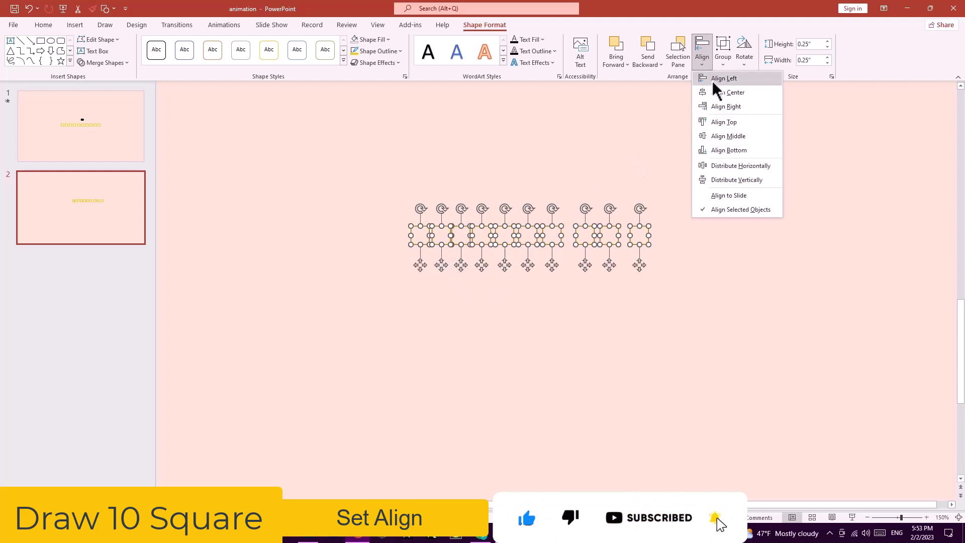
{"action": "left_click", "coordinate": [723, 137]}
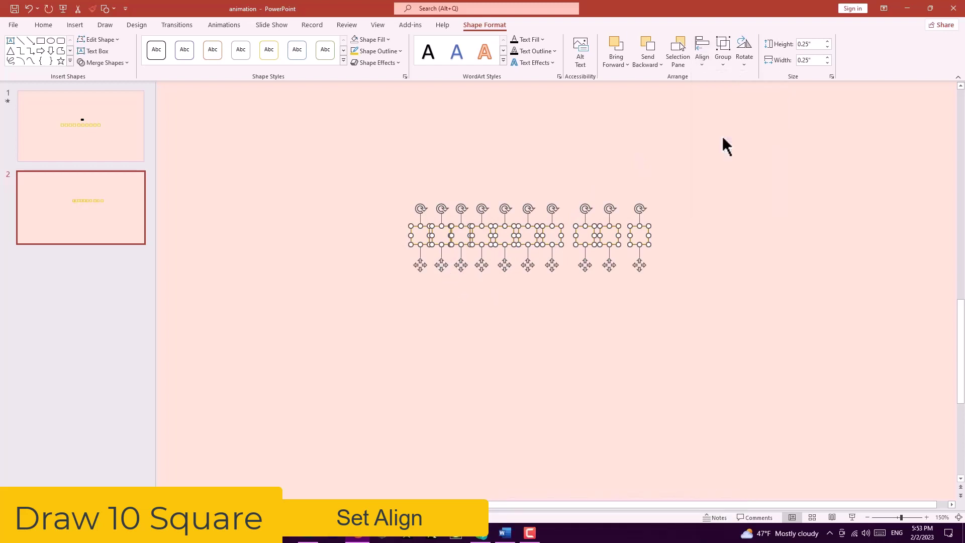
{"action": "left_click", "coordinate": [703, 64]}
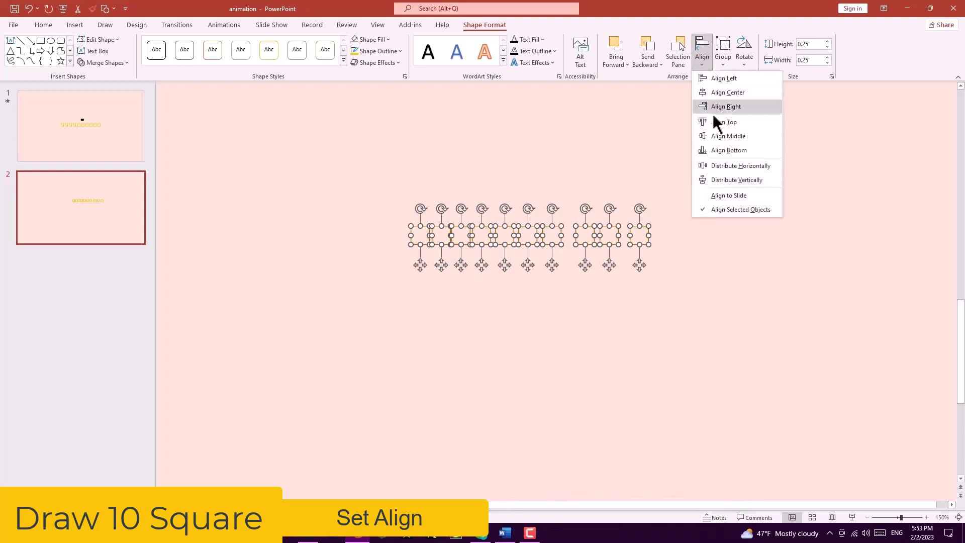
{"action": "left_click", "coordinate": [722, 164]}
Move the whole row of squares lower toward the slide centre.
{"action": "left_click_drag", "start_coordinate": [712, 149], "coordinate": [382, 347]}
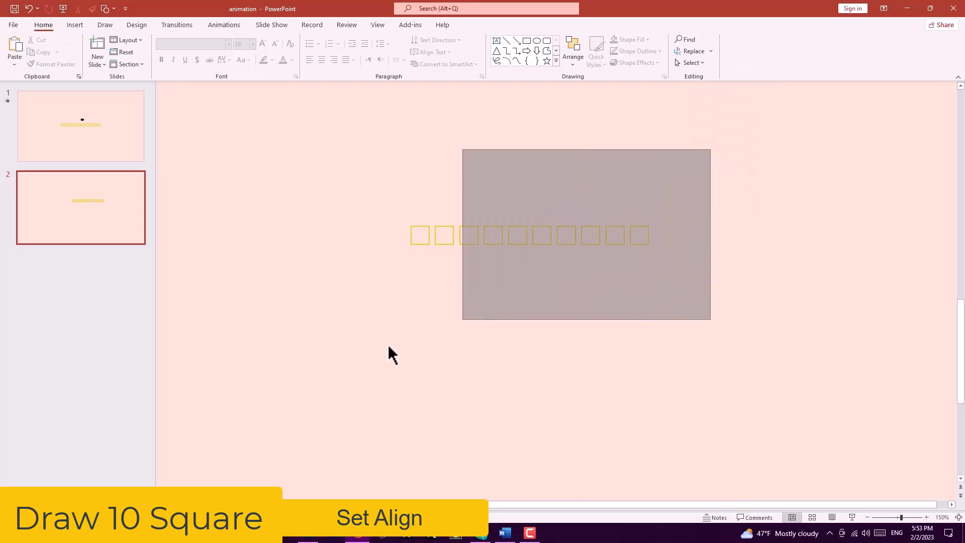
{"action": "left_click_drag", "start_coordinate": [538, 273], "coordinate": [533, 293]}
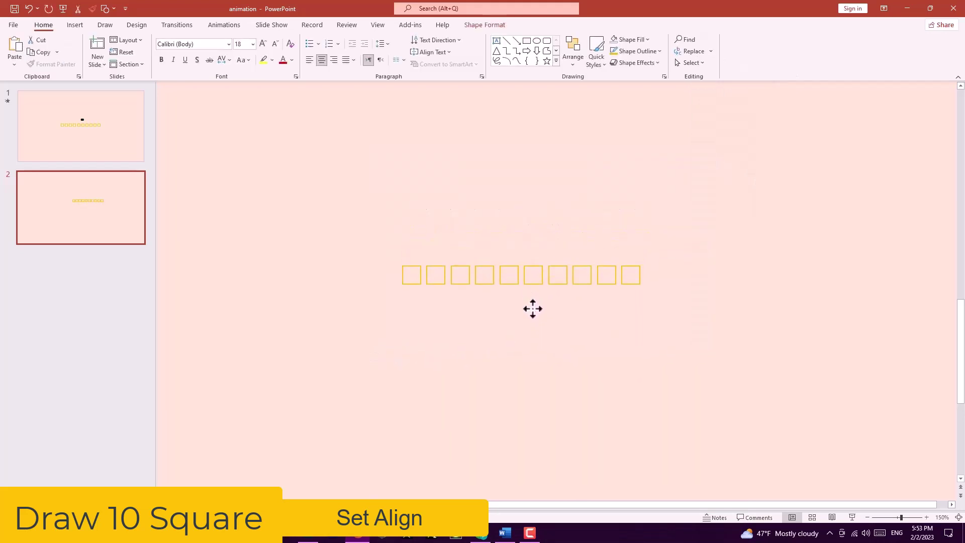
{"action": "left_click_drag", "start_coordinate": [534, 293], "coordinate": [533, 308]}
{"action": "left_click", "coordinate": [541, 363]}
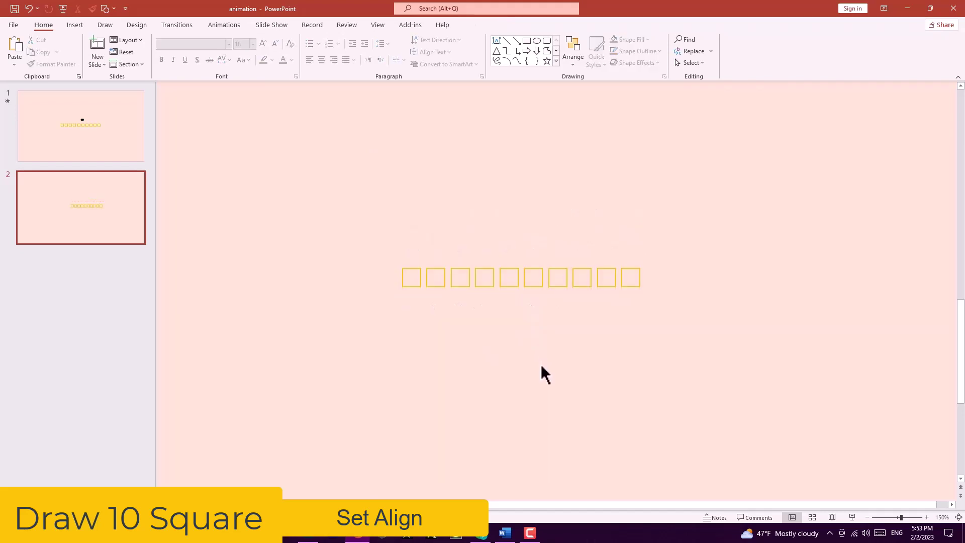
Apply a Fill Color emphasis animation to the first square and show the Animation Pane.
{"action": "left_click", "coordinate": [416, 285]}
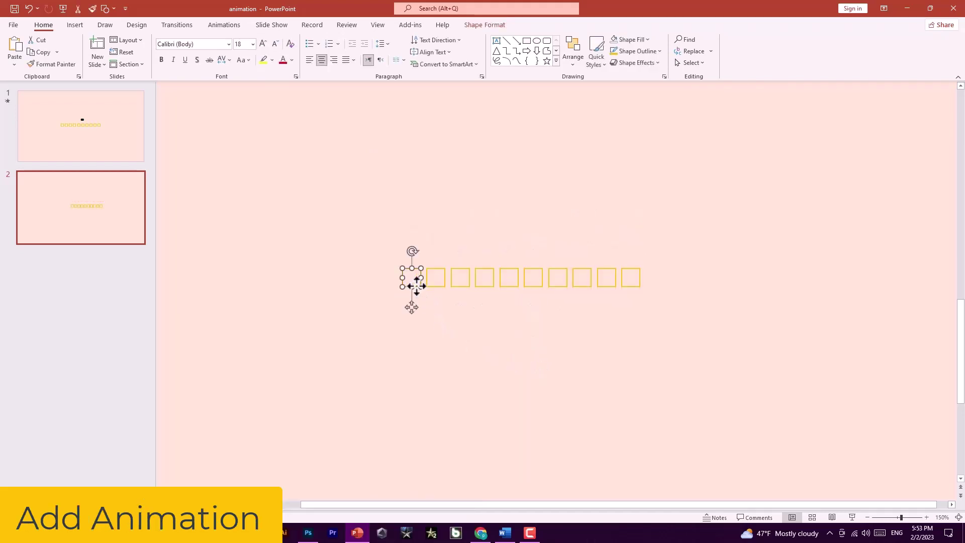
{"action": "left_click", "coordinate": [235, 29]}
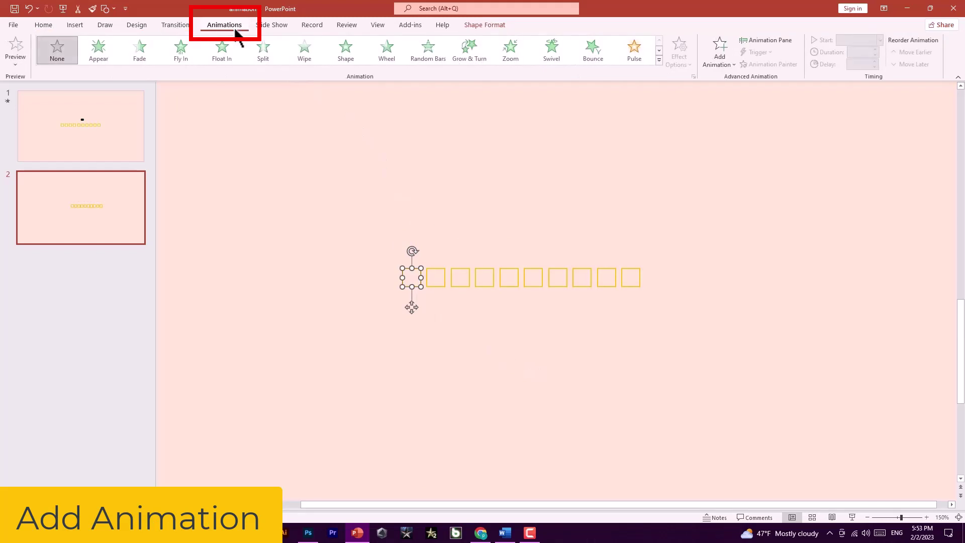
{"action": "left_click", "coordinate": [659, 60]}
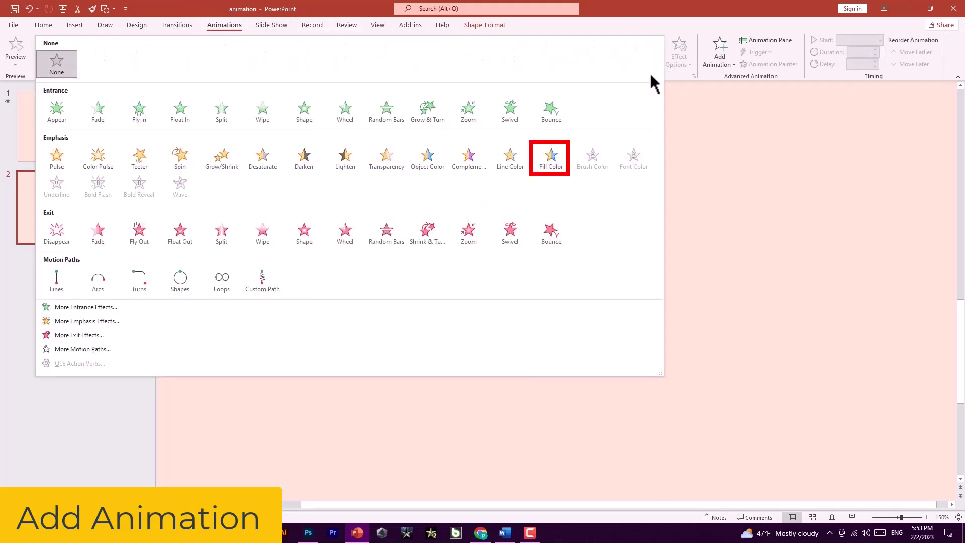
{"action": "left_click", "coordinate": [550, 160]}
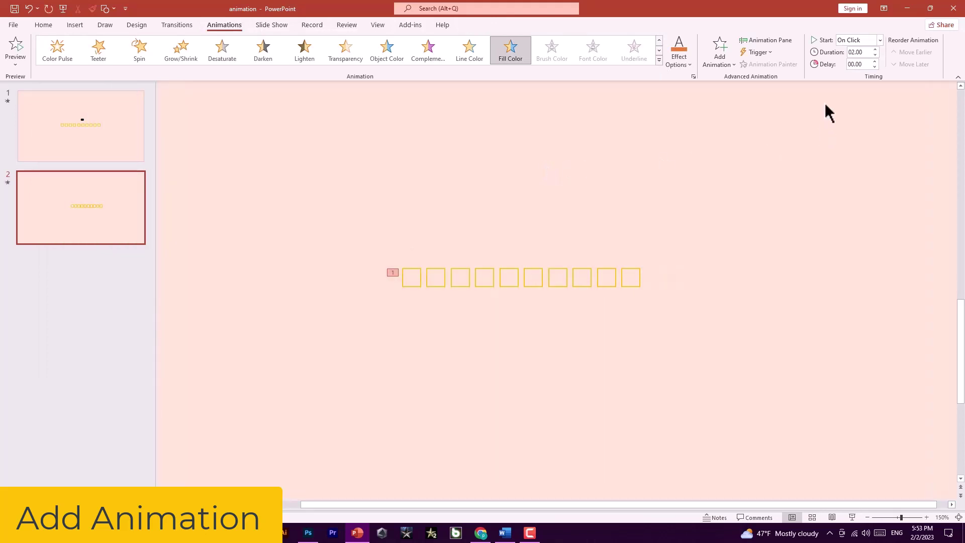
{"action": "left_click", "coordinate": [792, 40]}
{"action": "left_click", "coordinate": [799, 110]}
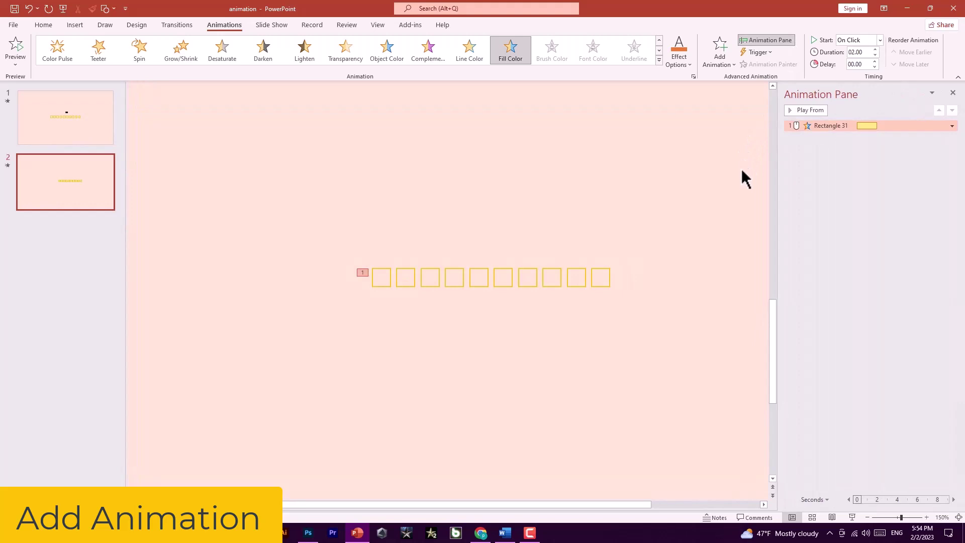
Copy the first square's Fill Color animation onto squares two through five with Animation Painter.
{"action": "left_click", "coordinate": [376, 285]}
{"action": "left_click", "coordinate": [762, 64]}
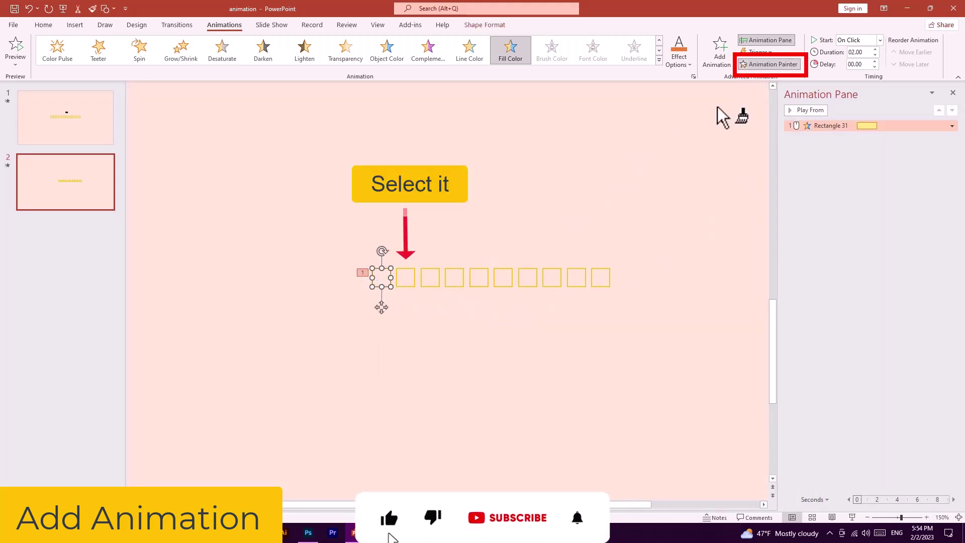
{"action": "left_click", "coordinate": [405, 281]}
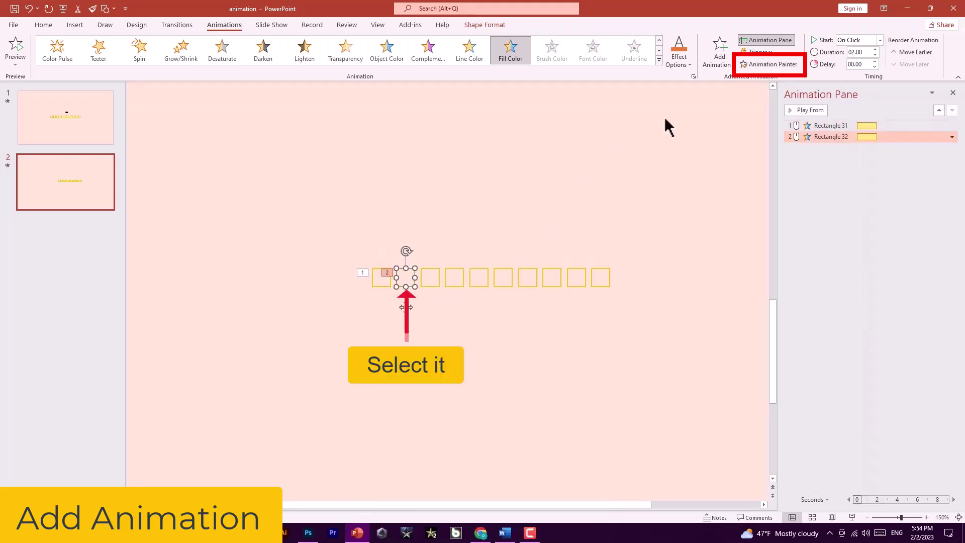
{"action": "left_click", "coordinate": [790, 65]}
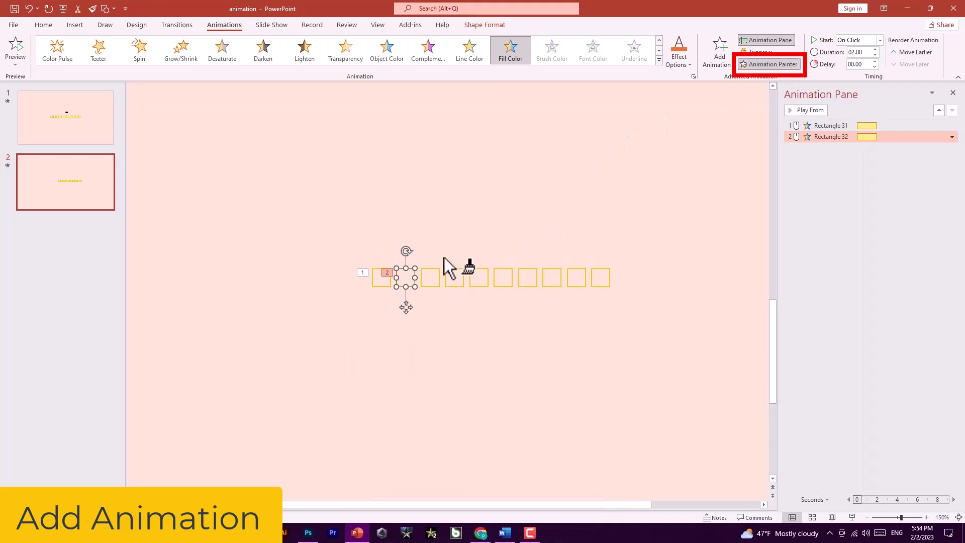
{"action": "left_click", "coordinate": [437, 285]}
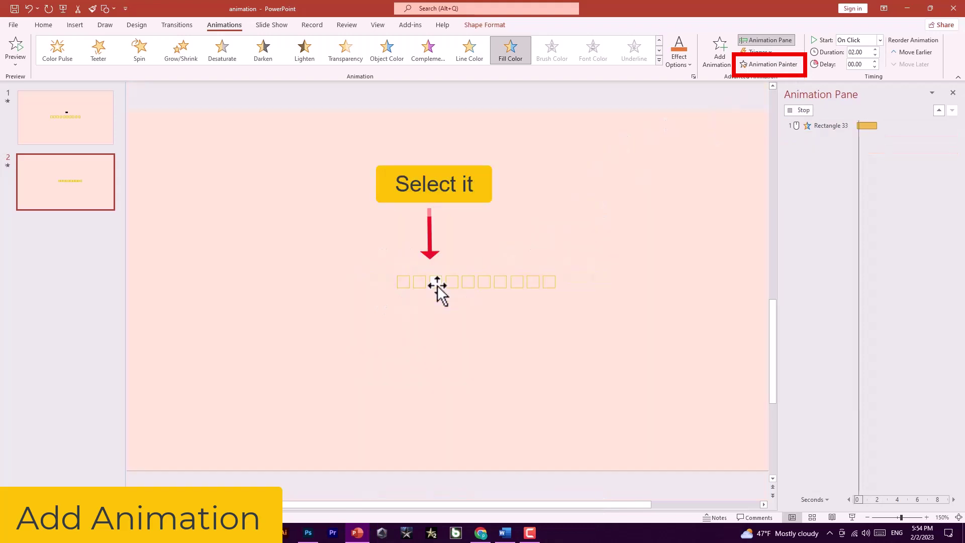
{"action": "left_click", "coordinate": [749, 62]}
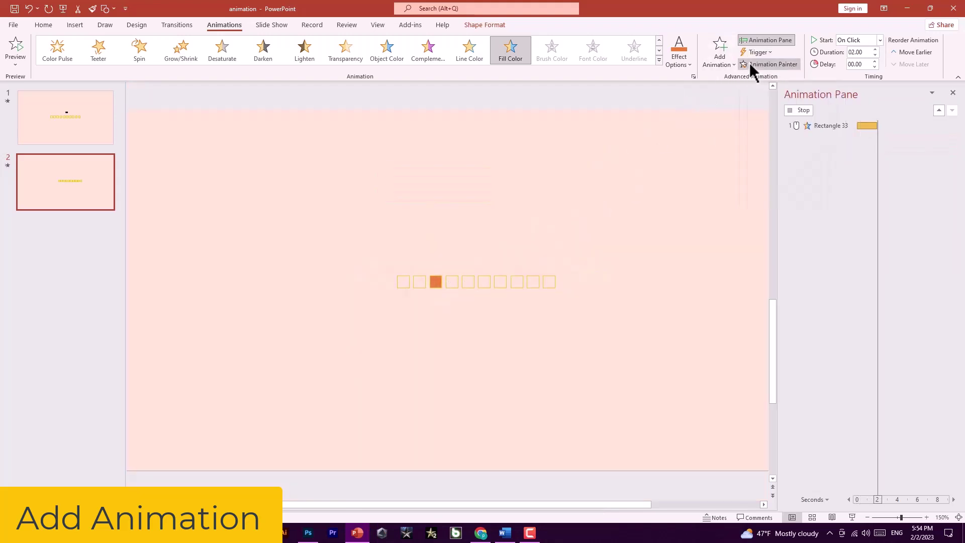
{"action": "left_click", "coordinate": [454, 286]}
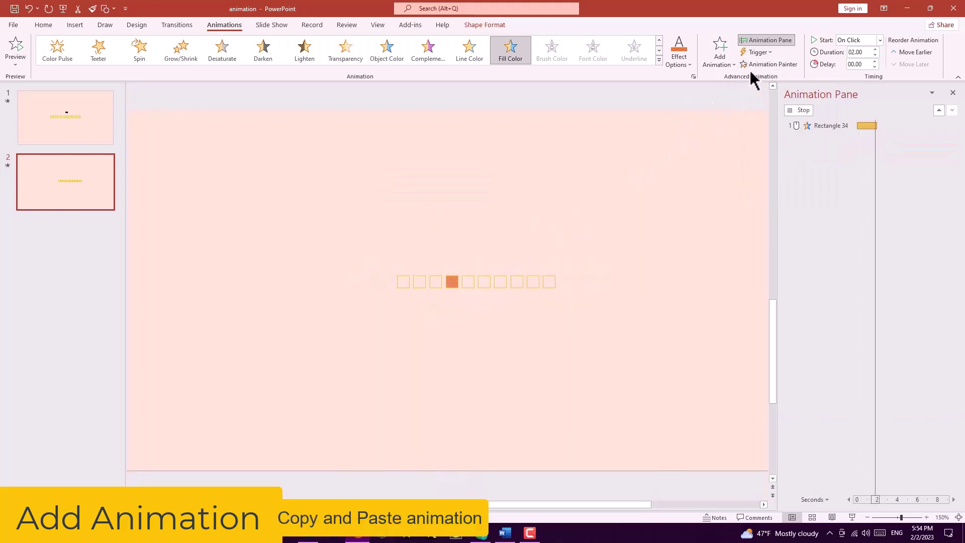
{"action": "left_click", "coordinate": [755, 65]}
{"action": "left_click", "coordinate": [468, 282]}
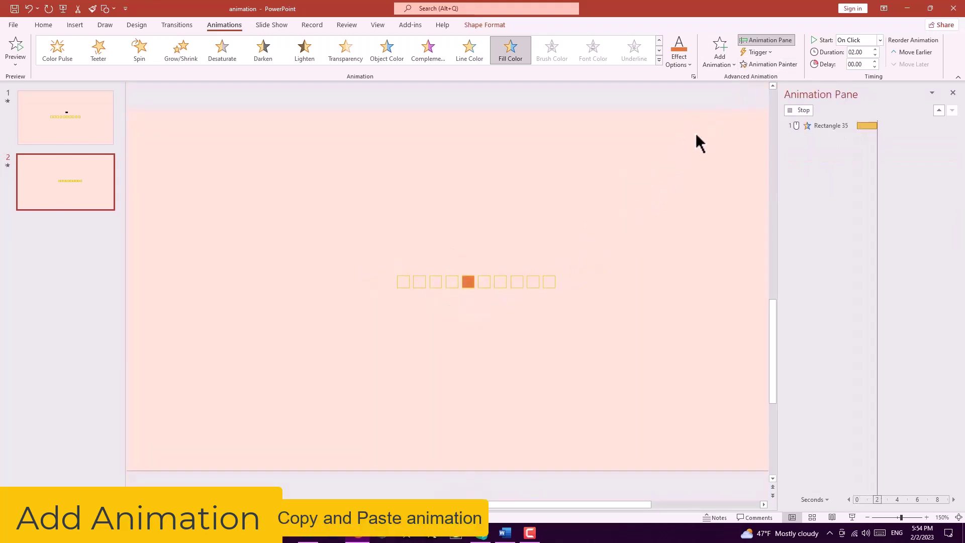
Paint the same animation onto squares six through ten, then select all animations.
{"action": "left_click", "coordinate": [509, 285]}
{"action": "left_click", "coordinate": [775, 65]}
{"action": "left_click", "coordinate": [536, 283]}
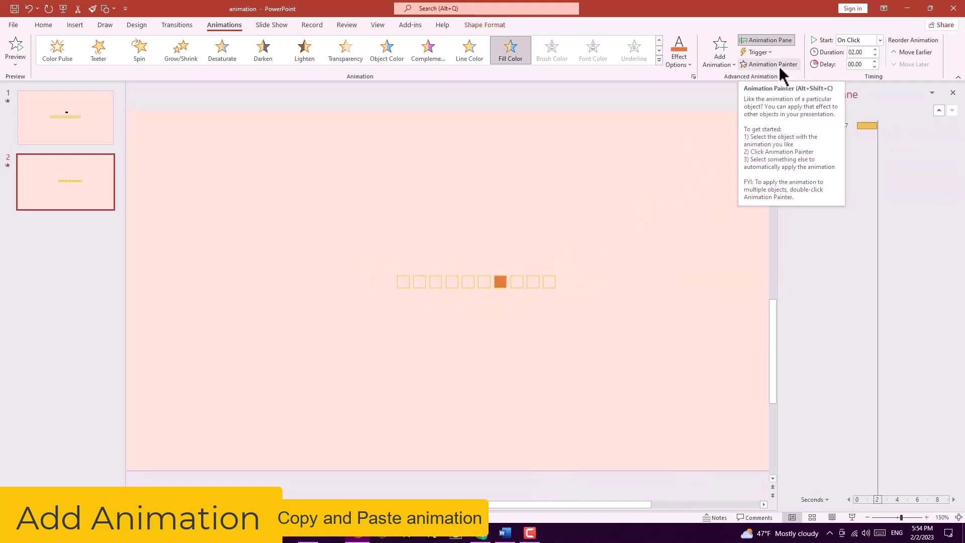
{"action": "left_click", "coordinate": [774, 64]}
{"action": "left_click", "coordinate": [552, 284]}
{"action": "left_click", "coordinate": [775, 64]}
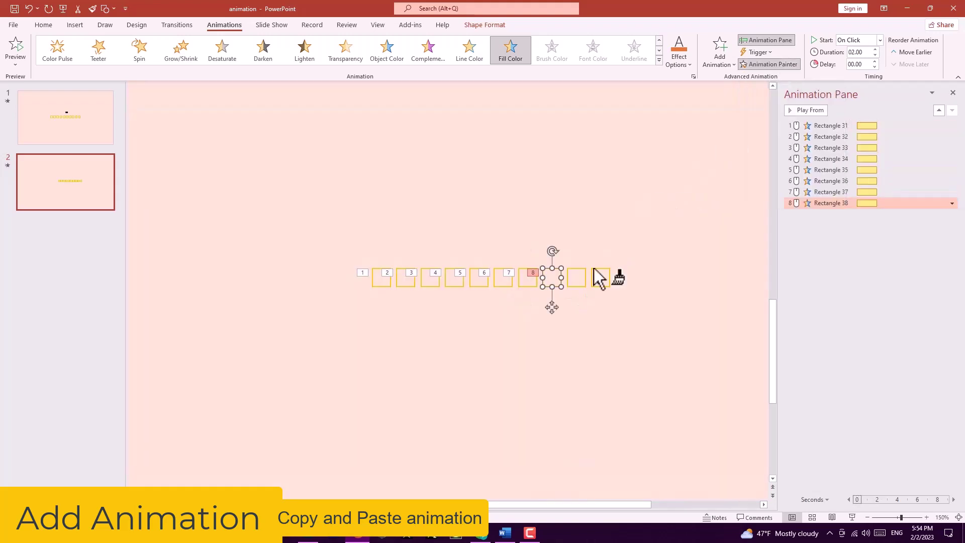
{"action": "left_click", "coordinate": [533, 282]}
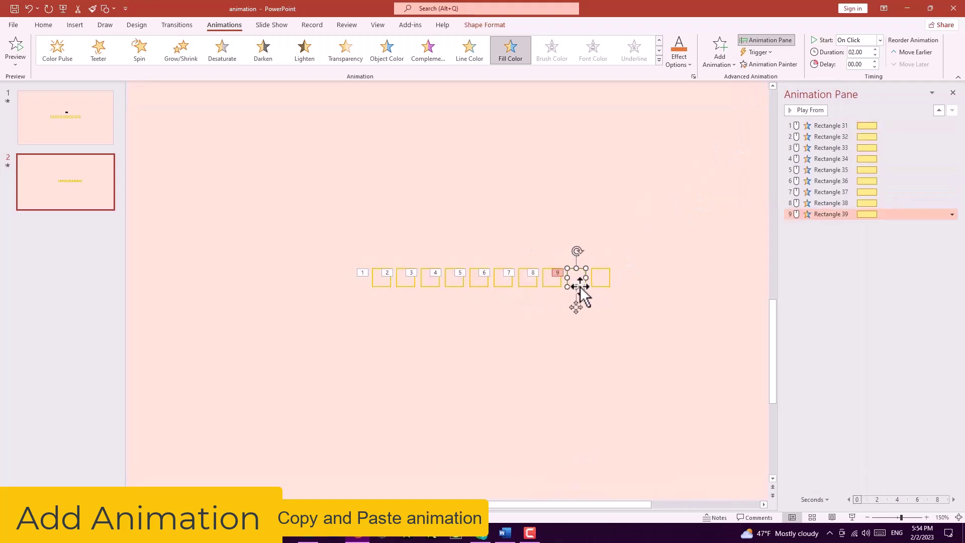
{"action": "left_click", "coordinate": [605, 286]}
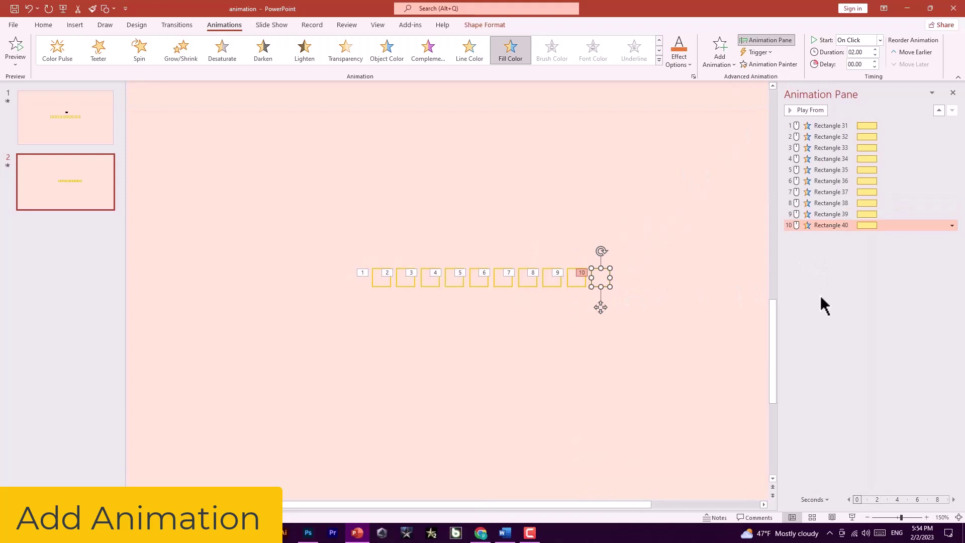
{"action": "key", "text": "ctrl+a"}
Set all ten Fill Color animations to 01.00 duration, starting After Previous.
{"action": "left_click", "coordinate": [870, 52]}
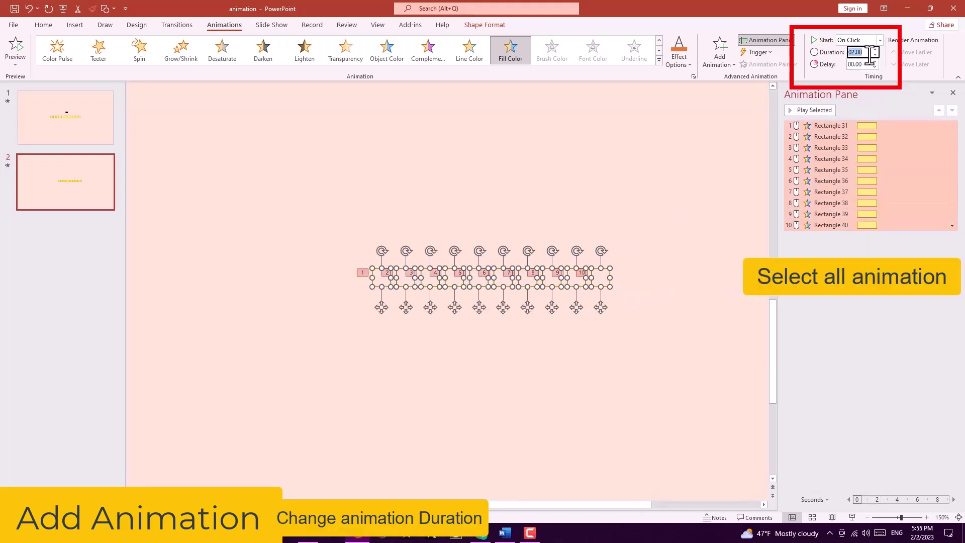
{"action": "type", "text": "01"}
{"action": "key", "text": "Return"}
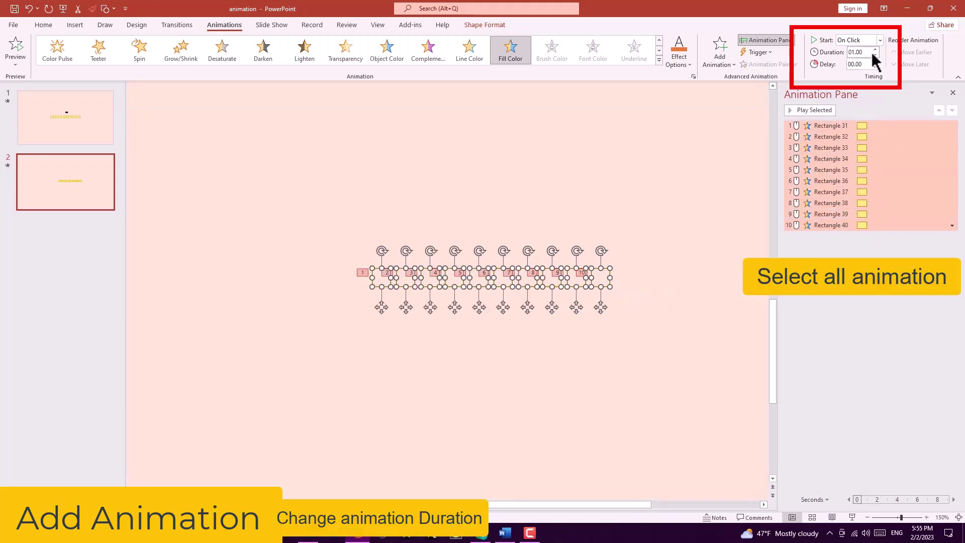
{"action": "left_click", "coordinate": [880, 41]}
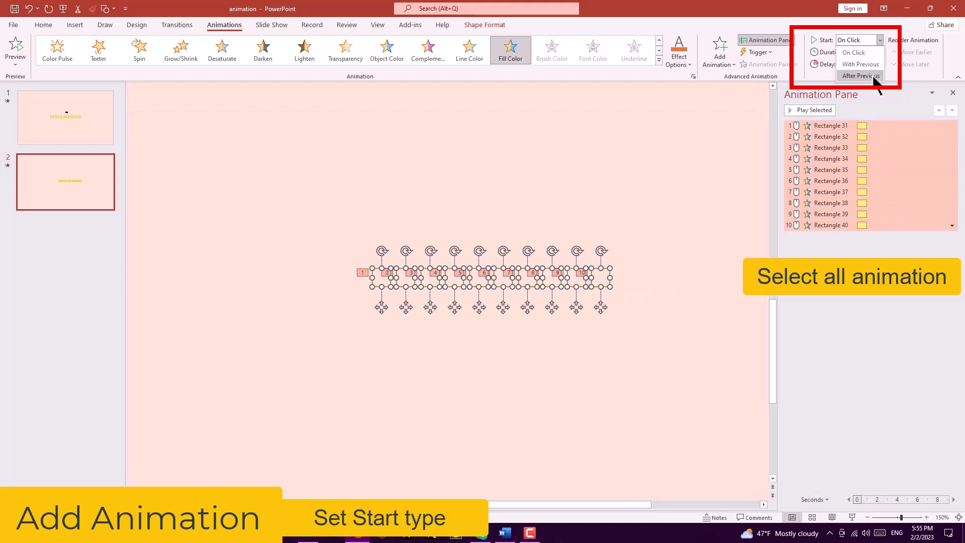
{"action": "left_click", "coordinate": [872, 76]}
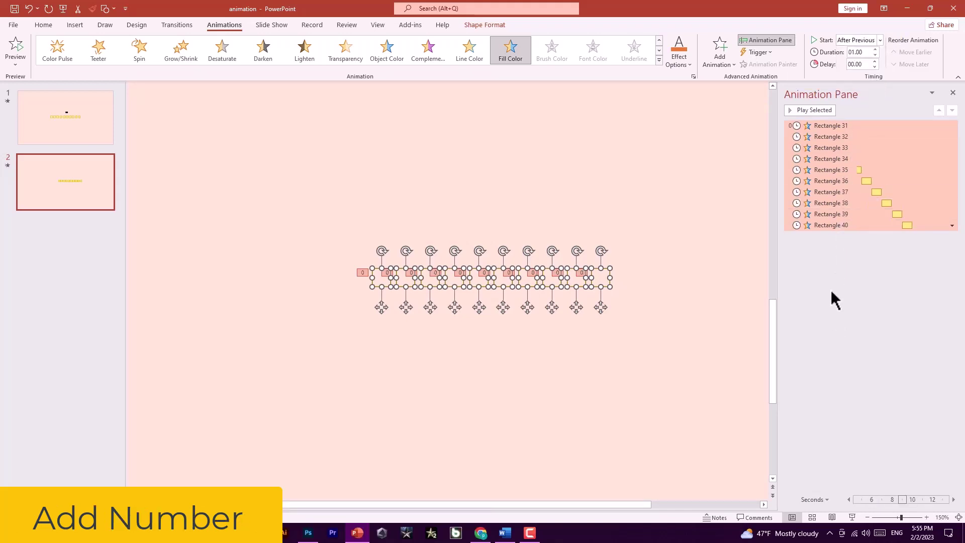
{"action": "left_click", "coordinate": [305, 303]}
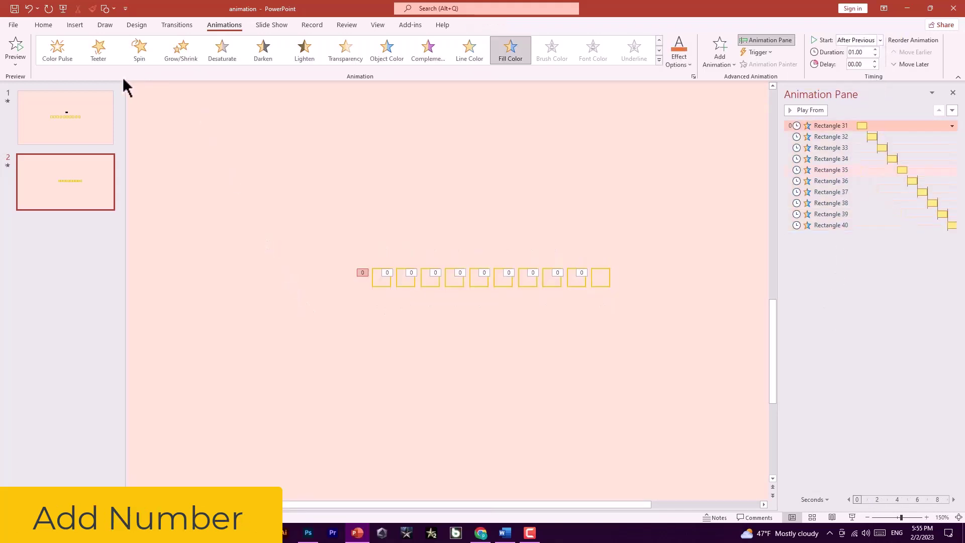
Add a text box reading 10 above the squares in Bernard MT Condensed.
{"action": "left_click", "coordinate": [73, 25]}
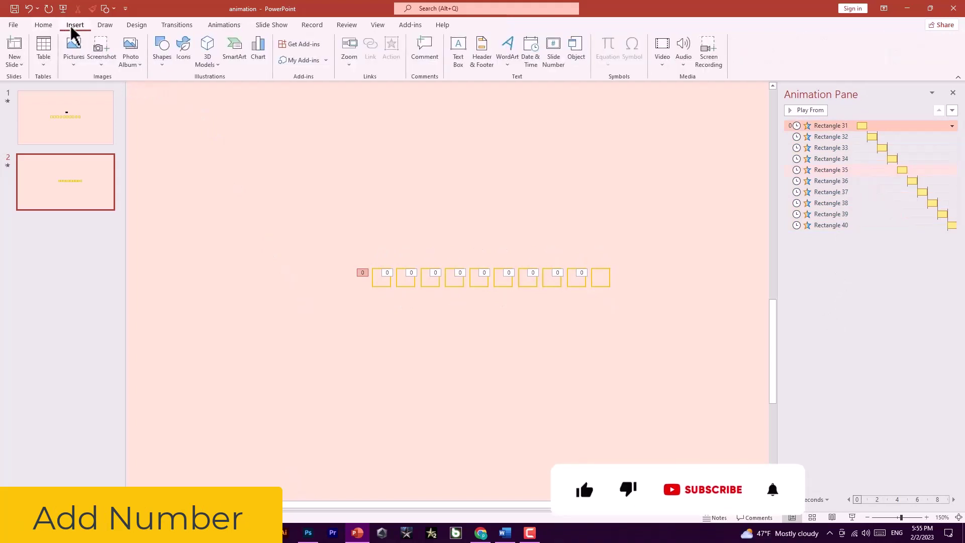
{"action": "left_click", "coordinate": [458, 50]}
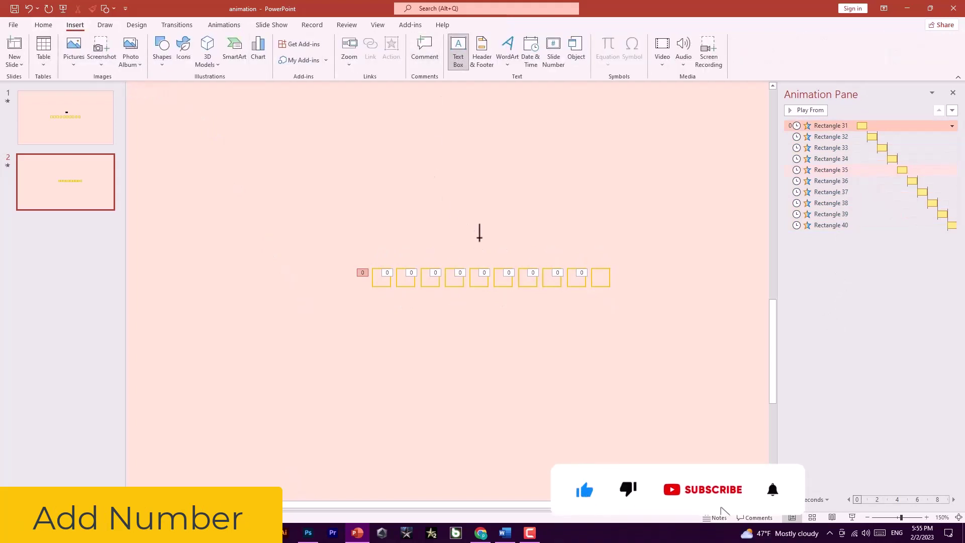
{"action": "left_click", "coordinate": [479, 237]}
{"action": "type", "text": "10"}
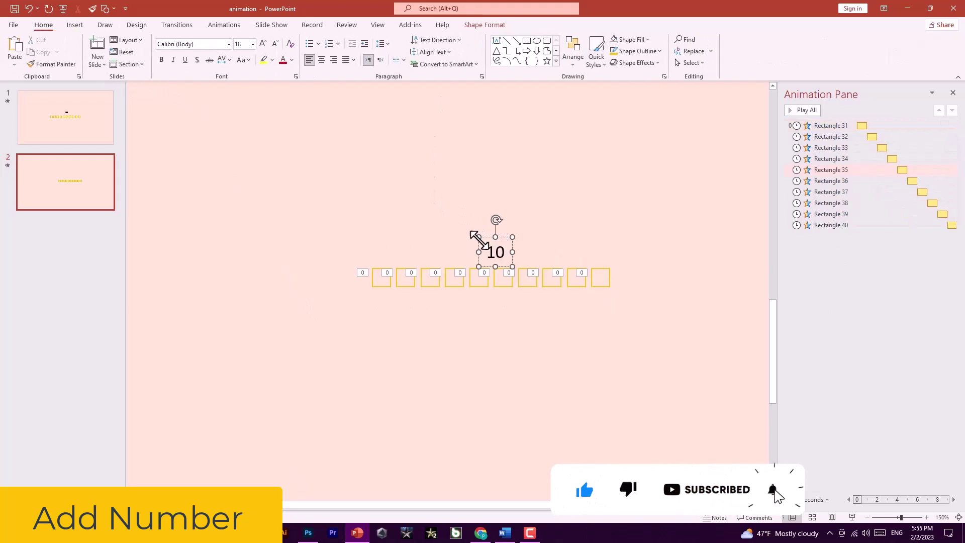
{"action": "key", "text": "ctrl+a"}
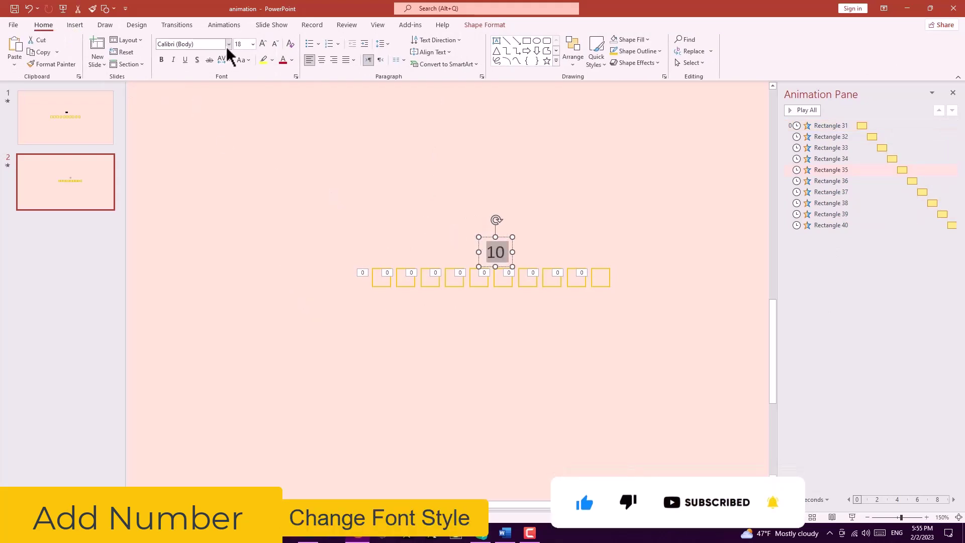
{"action": "left_click", "coordinate": [229, 44]}
{"action": "left_click", "coordinate": [220, 115]}
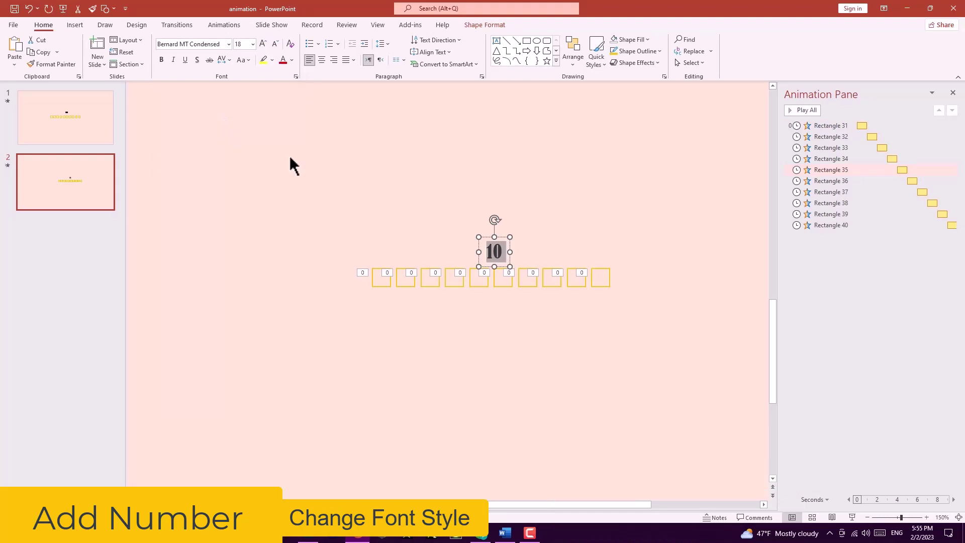
{"action": "left_click", "coordinate": [512, 252]}
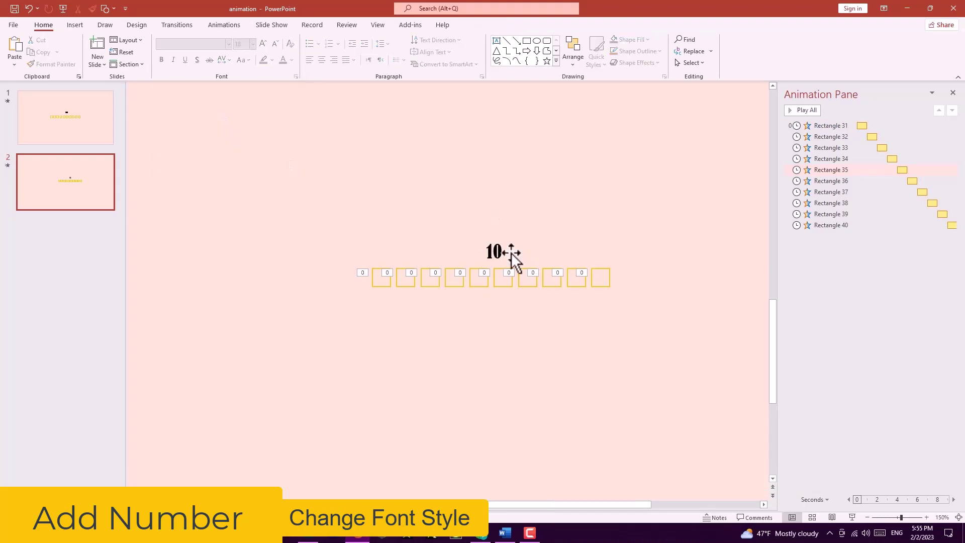
Duplicate the 10 label along the row and retype copies as 20 through 100.
{"action": "left_click_drag", "start_coordinate": [510, 253], "coordinate": [746, 240], "text": "ctrl"}
{"action": "type", "text": "2"}
{"action": "type", "text": "3"}
{"action": "type", "text": "4"}
{"action": "type", "text": "5"}
{"action": "type", "text": "6"}
{"action": "type", "text": "7"}
{"action": "type", "text": "8"}
{"action": "type", "text": "90"}
{"action": "left_click", "coordinate": [724, 245]}
Give the 10 label a Fade entrance and a Disappear exit animation.
{"action": "left_click", "coordinate": [509, 326]}
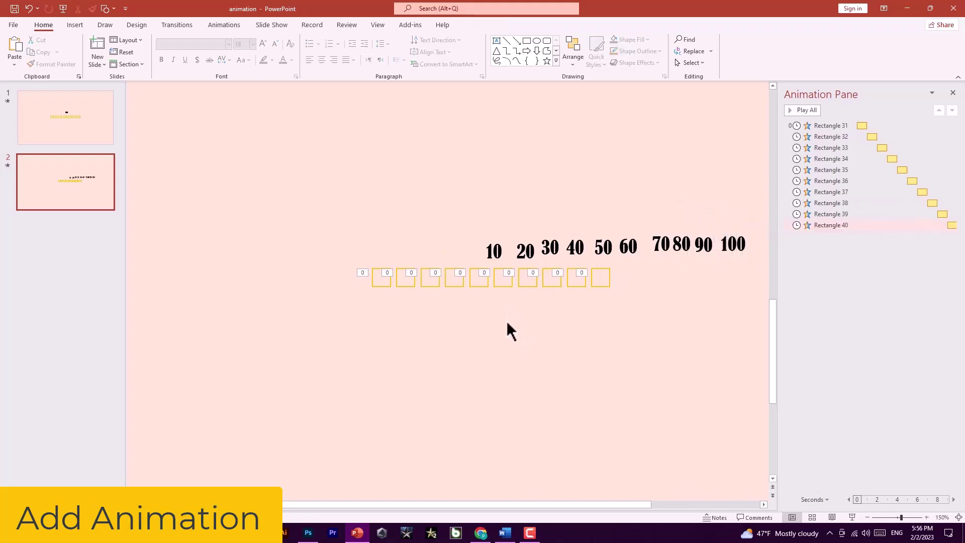
{"action": "left_click", "coordinate": [500, 255]}
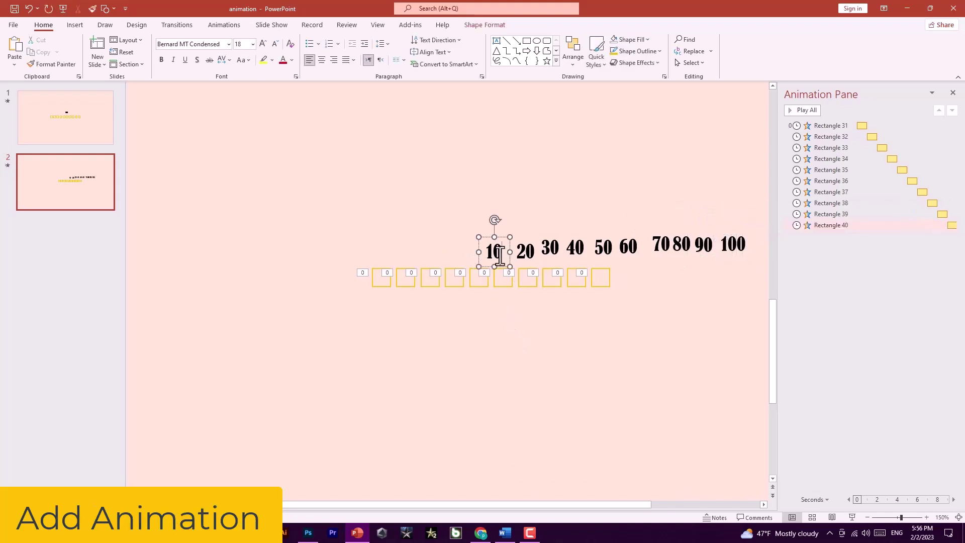
{"action": "left_click", "coordinate": [224, 25]}
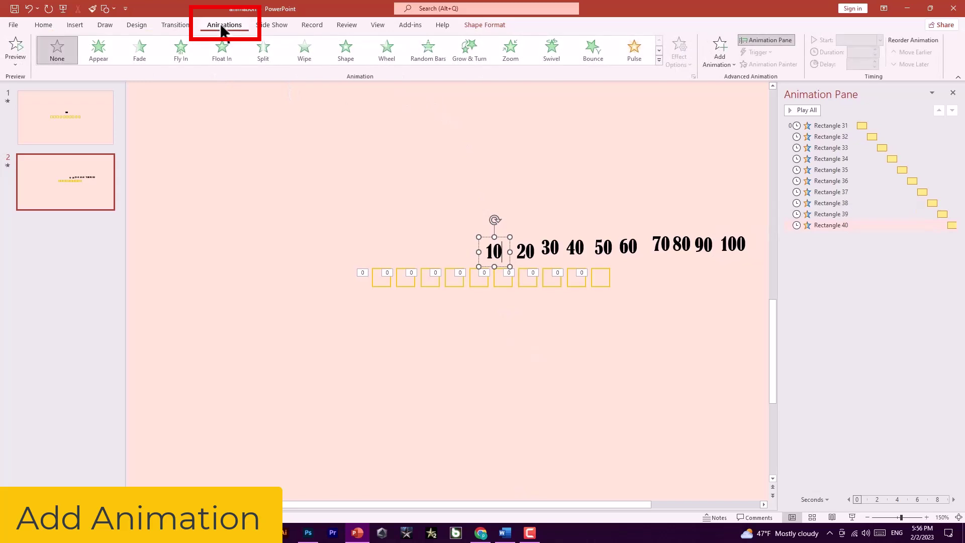
{"action": "left_click", "coordinate": [146, 56]}
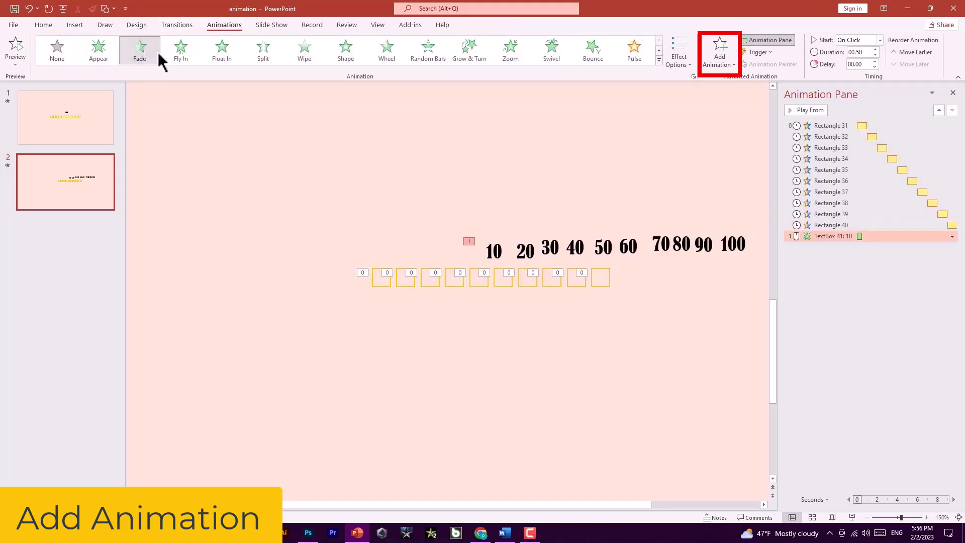
{"action": "left_click", "coordinate": [733, 62]}
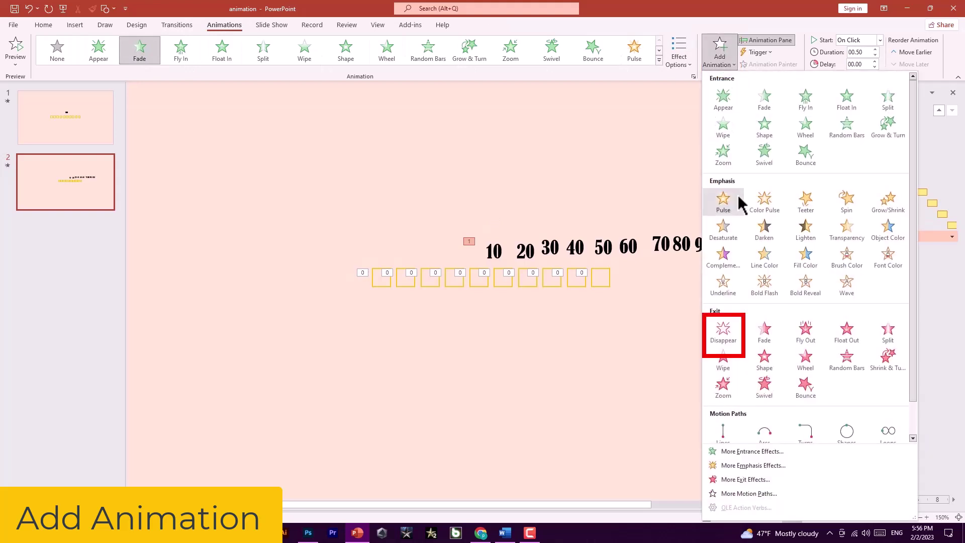
{"action": "left_click", "coordinate": [735, 341]}
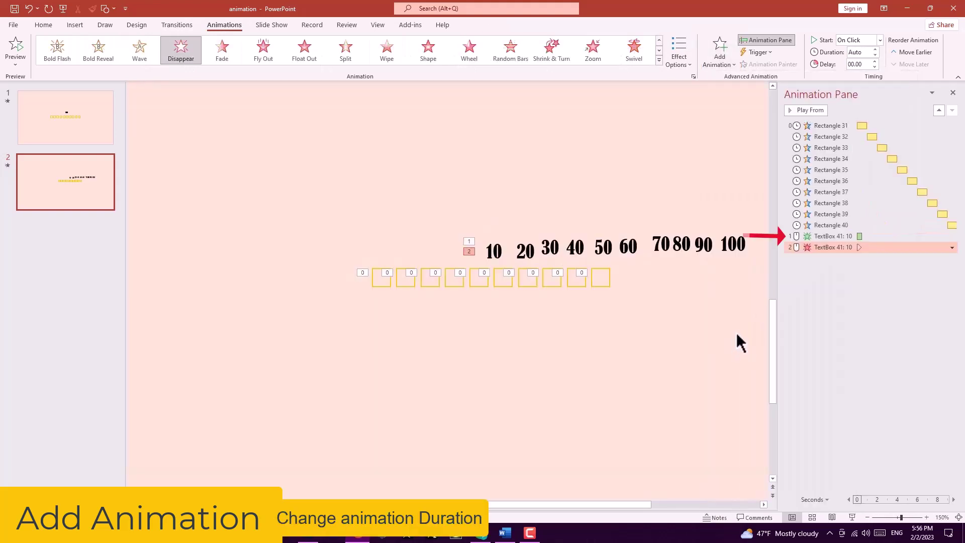
{"action": "left_click", "coordinate": [833, 237]}
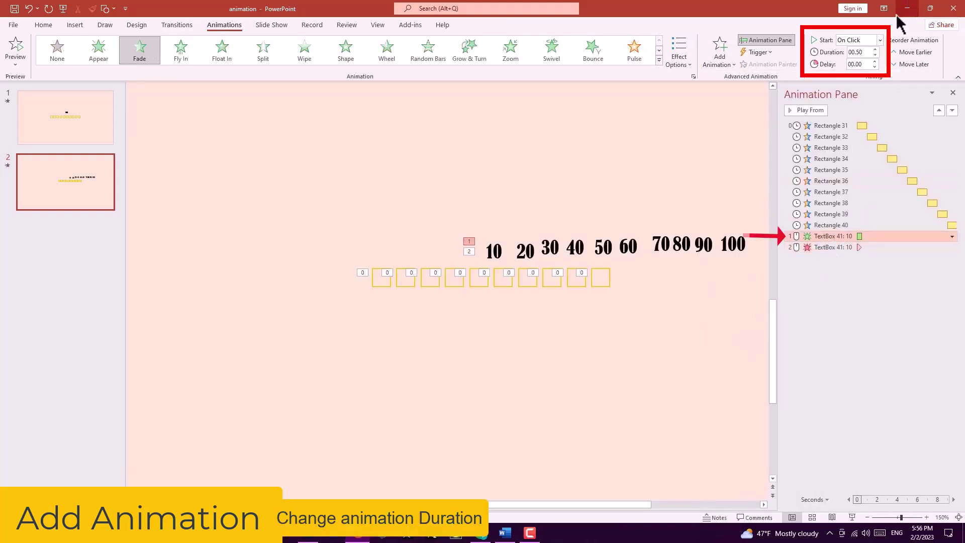
Set the 10's Fade to With Previous and move both its animations below Rectangle 31.
{"action": "left_click", "coordinate": [867, 53]}
{"action": "type", "text": "01"}
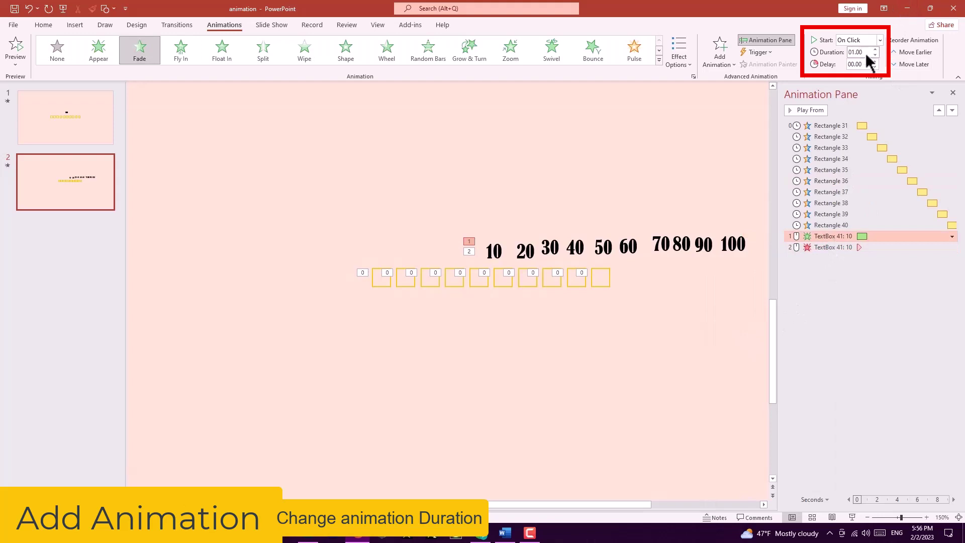
{"action": "left_click", "coordinate": [846, 247]}
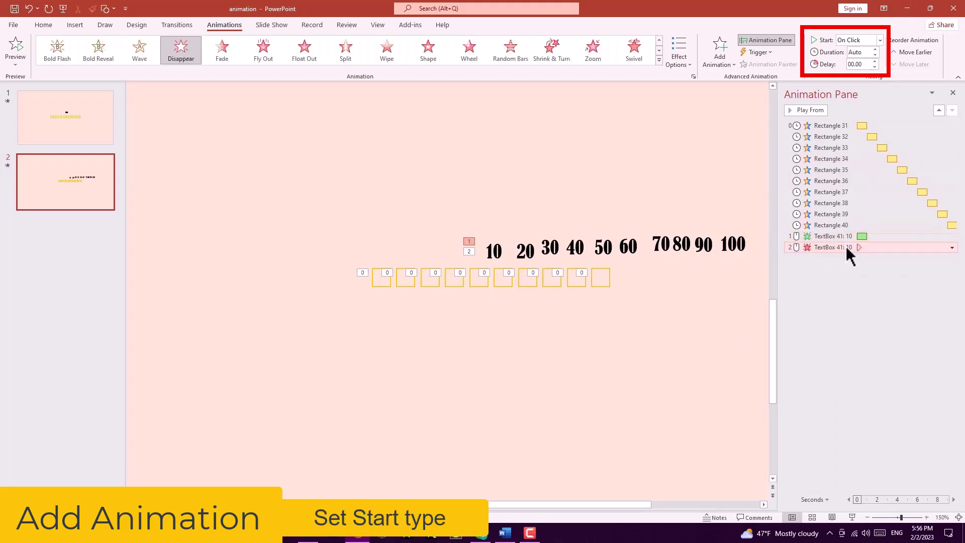
{"action": "left_click", "coordinate": [846, 236], "text": "shift"}
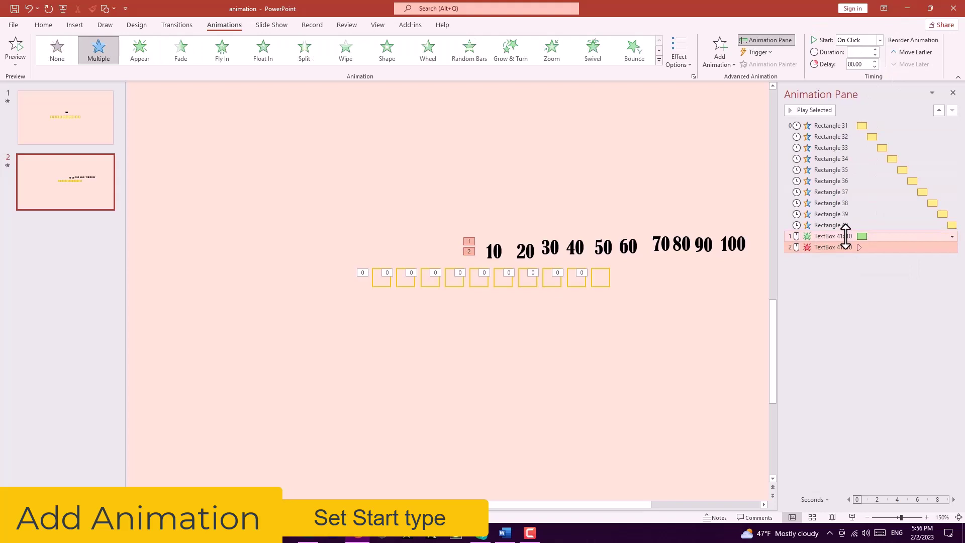
{"action": "left_click", "coordinate": [880, 40]}
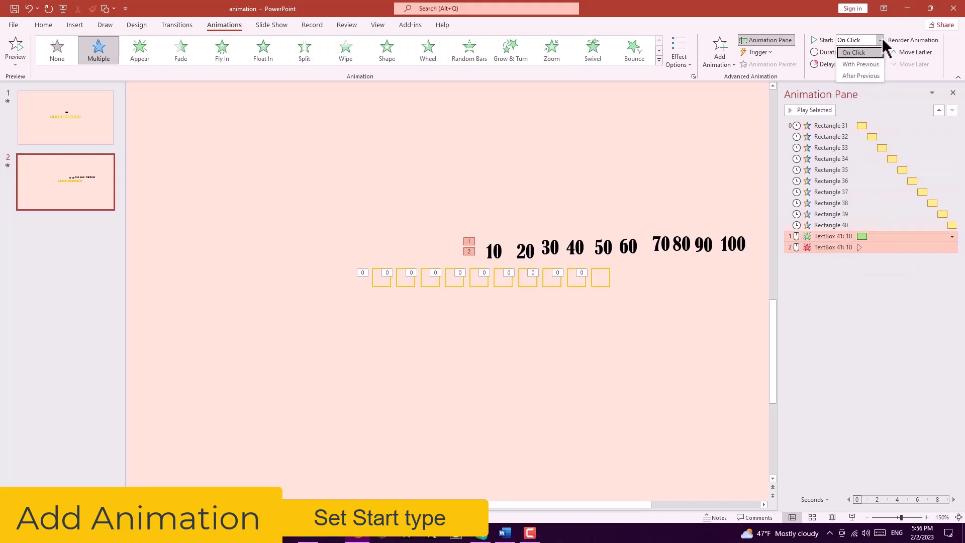
{"action": "left_click", "coordinate": [870, 67]}
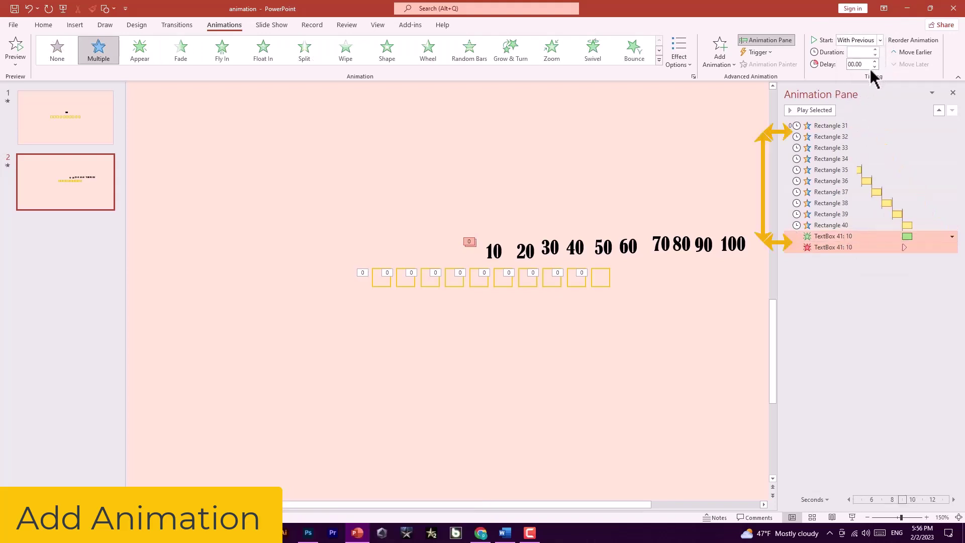
{"action": "left_click_drag", "start_coordinate": [834, 236], "coordinate": [832, 133]}
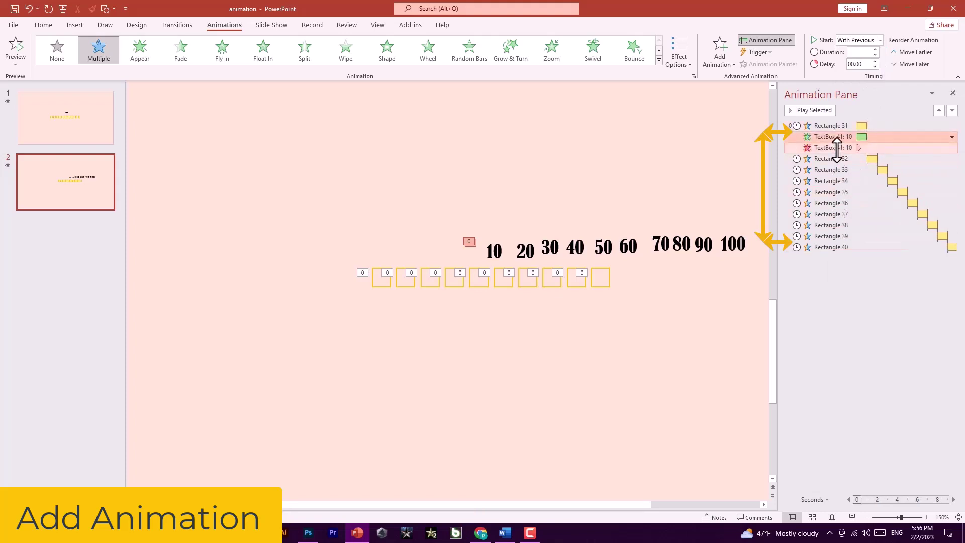
Set the 10's Disappear exit to start After Previous.
{"action": "left_click", "coordinate": [833, 148]}
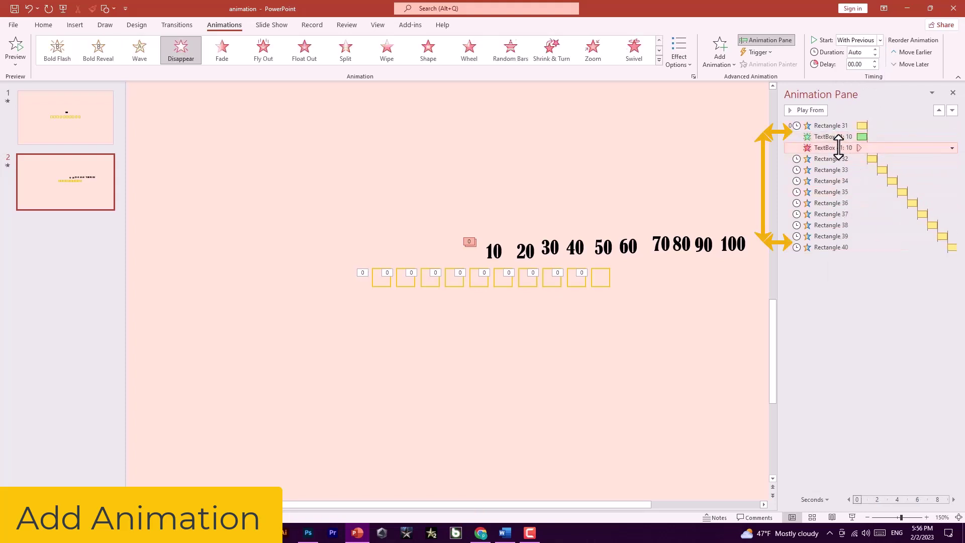
{"action": "left_click", "coordinate": [880, 40]}
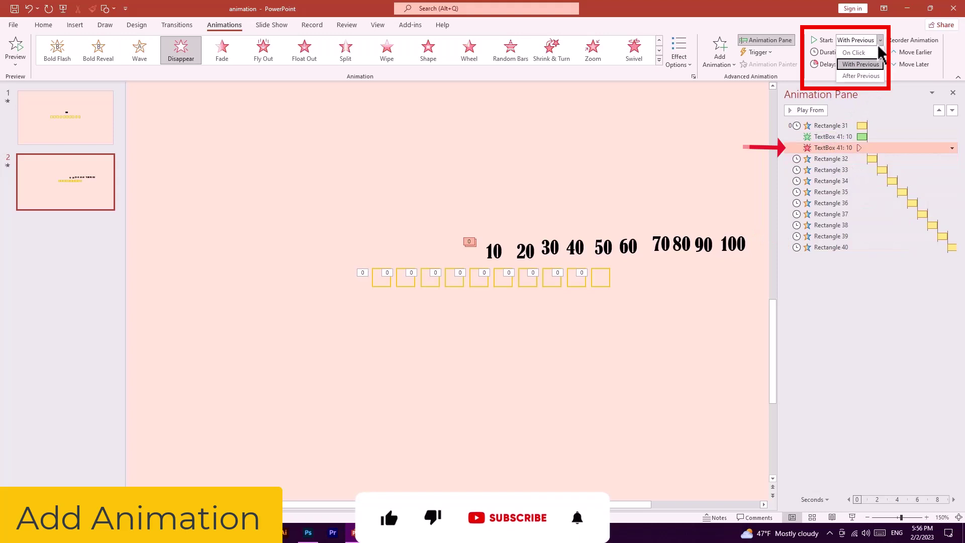
{"action": "left_click", "coordinate": [868, 75]}
{"action": "left_click", "coordinate": [824, 324]}
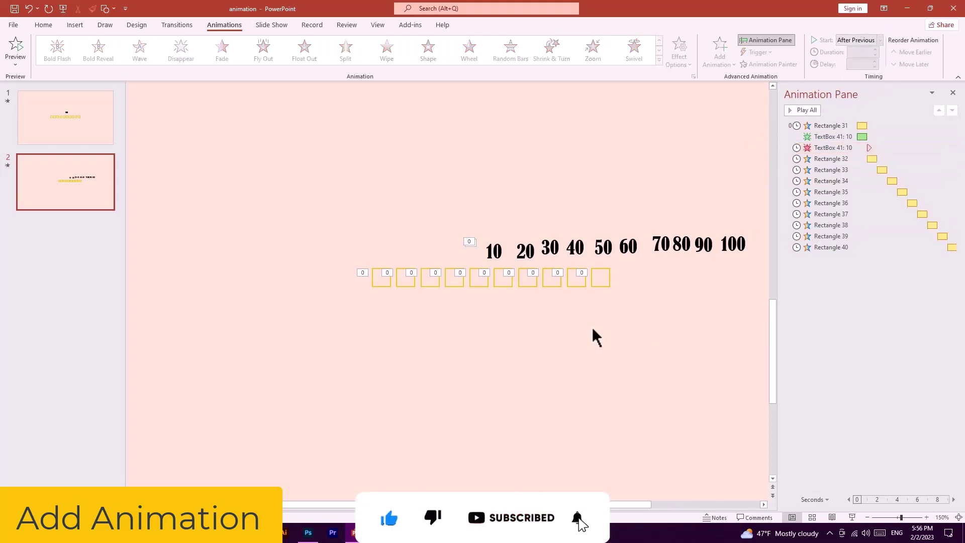
{"action": "left_click", "coordinate": [530, 251]}
Copy the 10 label's Fade and Disappear animations onto 20 and order them after Rectangle 32.
{"action": "left_click", "coordinate": [500, 251]}
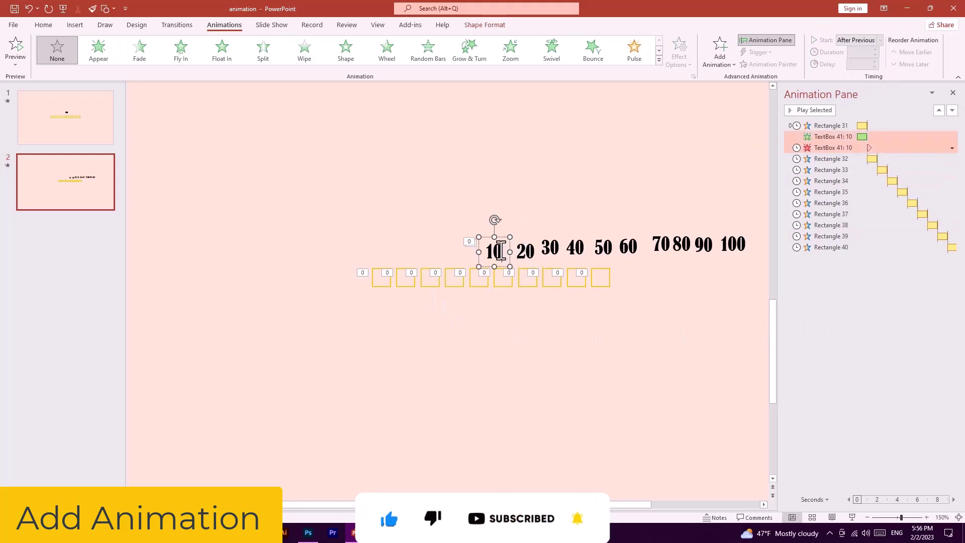
{"action": "left_click", "coordinate": [527, 252]}
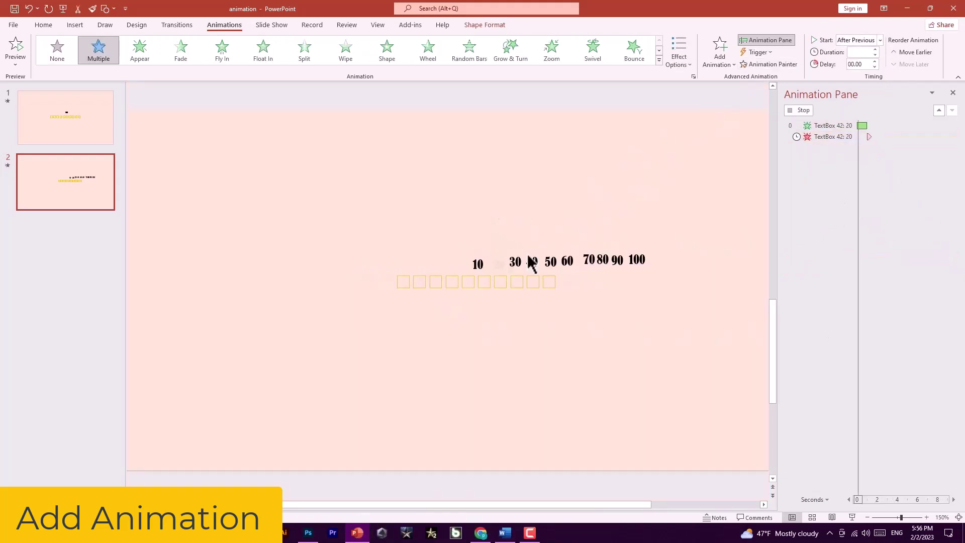
{"action": "left_click_drag", "start_coordinate": [834, 271], "coordinate": [835, 258]}
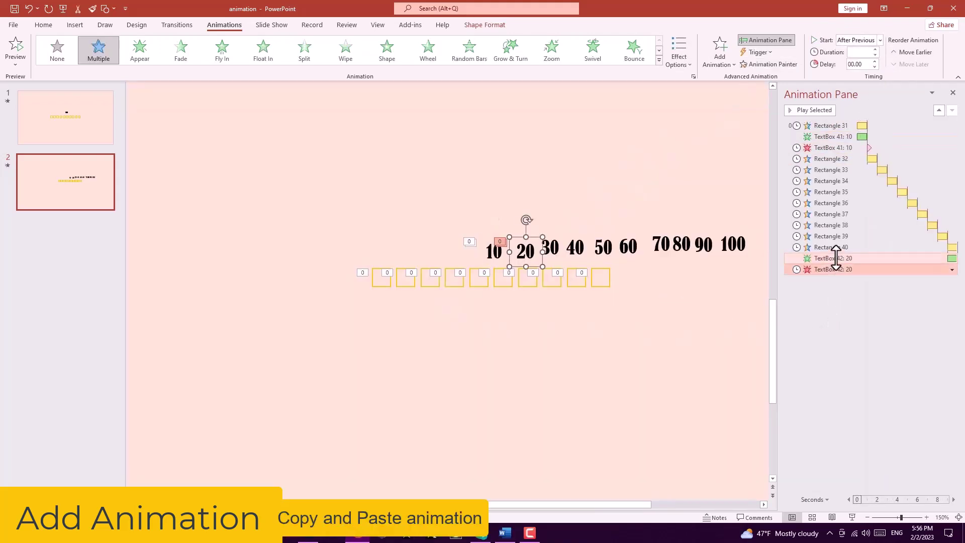
{"action": "left_click", "coordinate": [836, 258]}
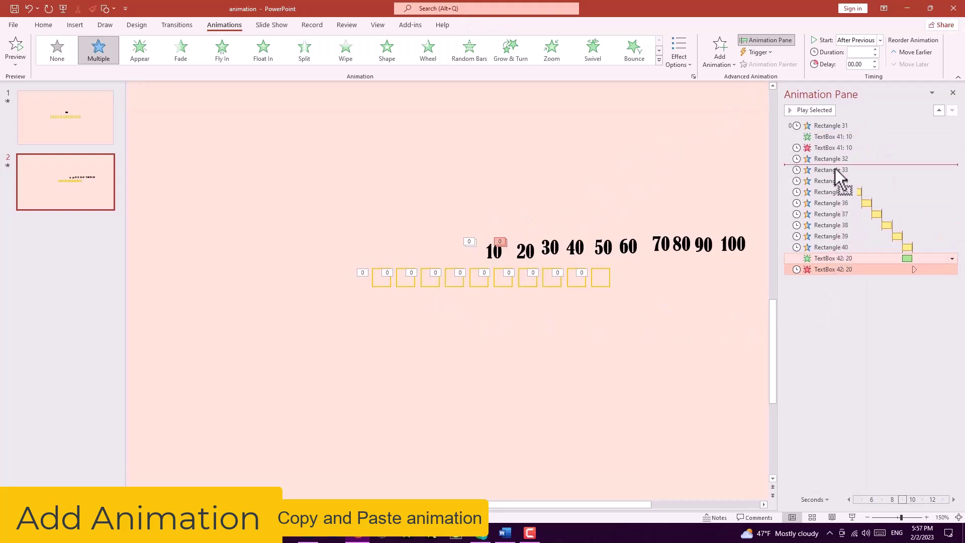
{"action": "left_click_drag", "start_coordinate": [838, 222], "coordinate": [835, 168]}
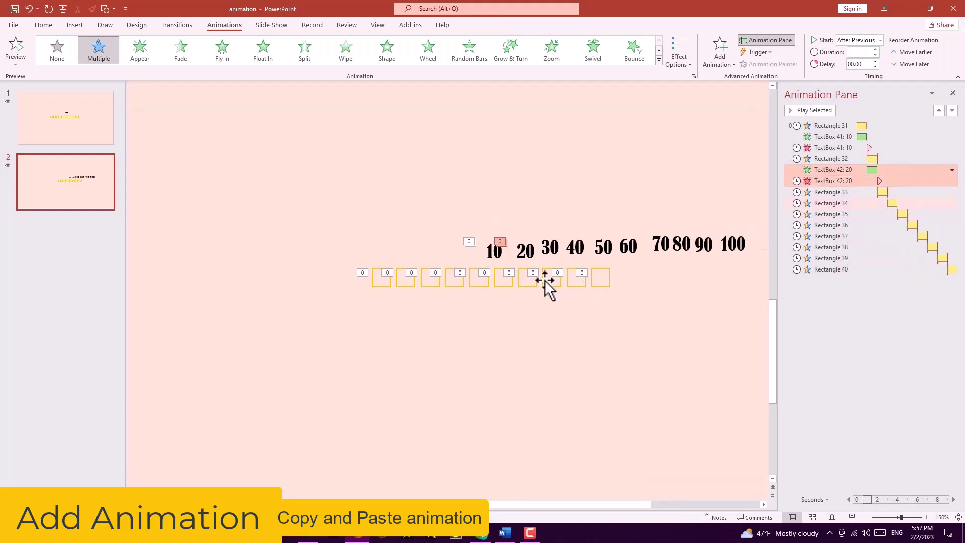
Copy the animation pair onto the 30 label and order it after Rectangle 33.
{"action": "left_click", "coordinate": [541, 248]}
{"action": "left_click", "coordinate": [528, 249]}
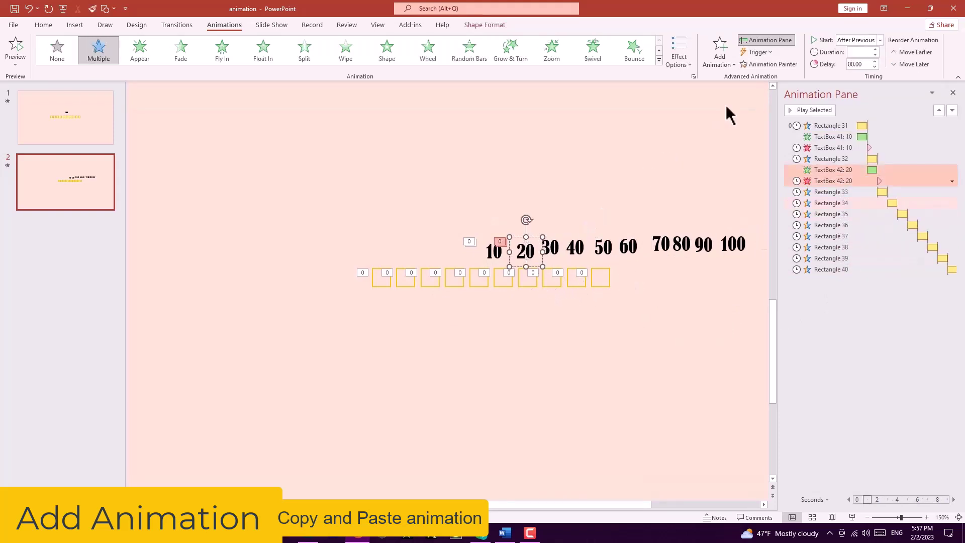
{"action": "left_click", "coordinate": [776, 67]}
{"action": "left_click", "coordinate": [555, 249]}
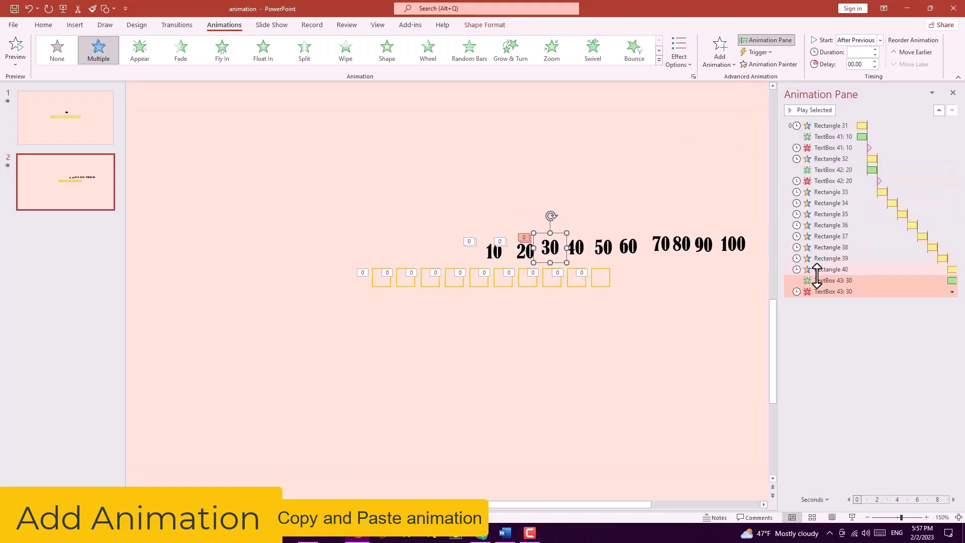
{"action": "left_click_drag", "start_coordinate": [815, 280], "coordinate": [830, 249]}
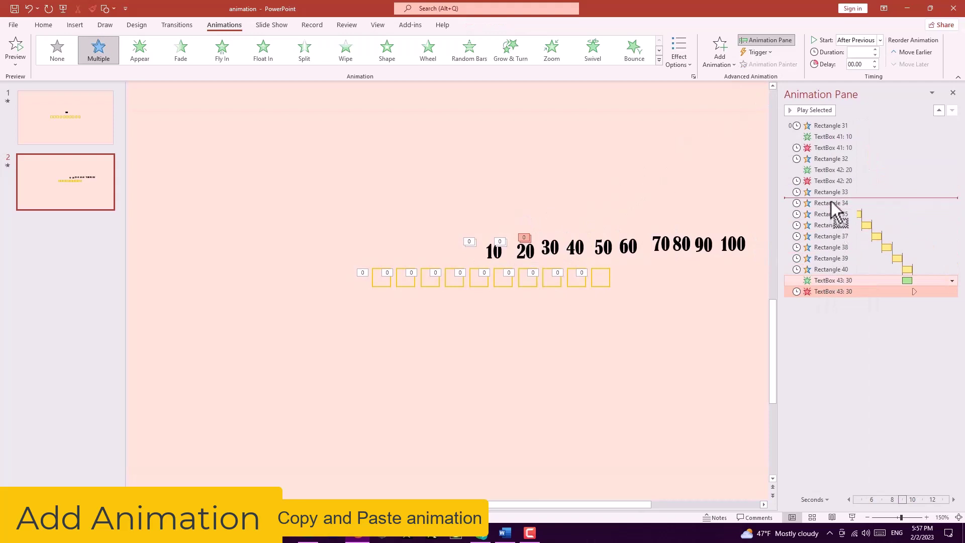
{"action": "left_click_drag", "start_coordinate": [832, 201], "coordinate": [832, 200]}
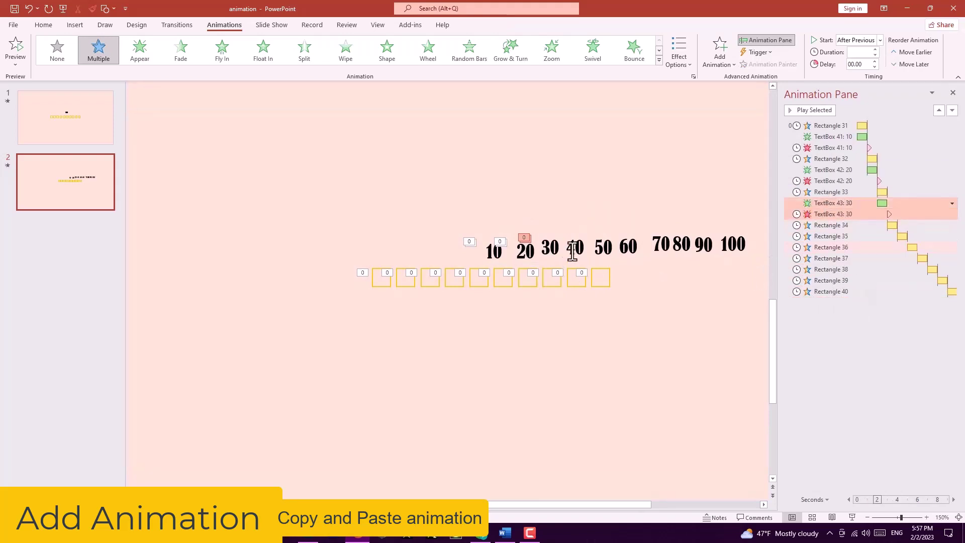
Copy the animation pair onto labels 40 and 50, ordering them after Rectangles 34 and 35.
{"action": "left_click", "coordinate": [549, 248]}
{"action": "key", "text": "alt+shift+c"}
{"action": "left_click", "coordinate": [578, 249]}
{"action": "left_click_drag", "start_coordinate": [830, 302], "coordinate": [832, 233]}
{"action": "left_click", "coordinate": [769, 64]}
{"action": "left_click", "coordinate": [575, 246]}
{"action": "left_click_drag", "start_coordinate": [824, 347], "coordinate": [832, 264]}
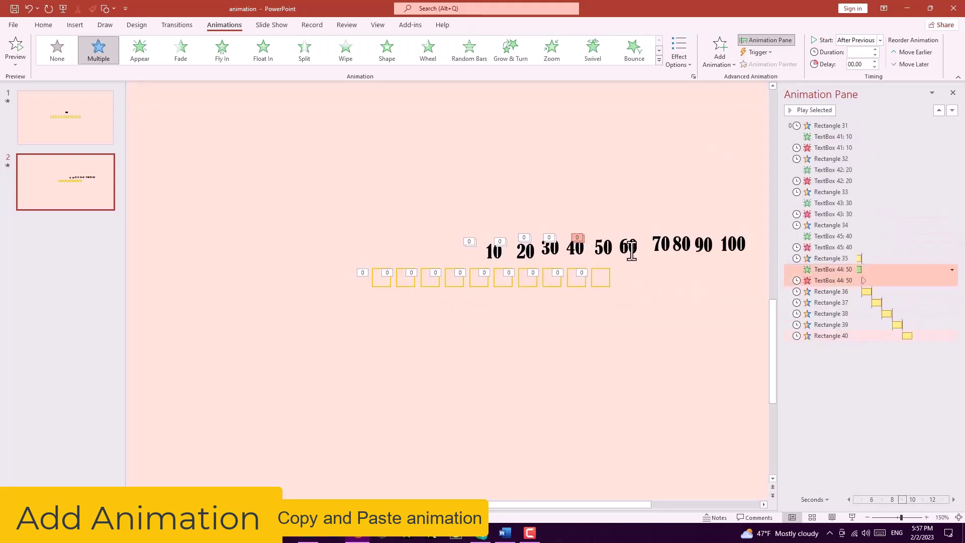
Copy the animation pair onto labels 60, 70 and 80, ordering them after Rectangles 36–38.
{"action": "key", "text": "alt+shift+c"}
{"action": "left_click", "coordinate": [632, 251]}
{"action": "left_click_drag", "start_coordinate": [829, 347], "coordinate": [832, 302]}
{"action": "key", "text": "alt+shift+c"}
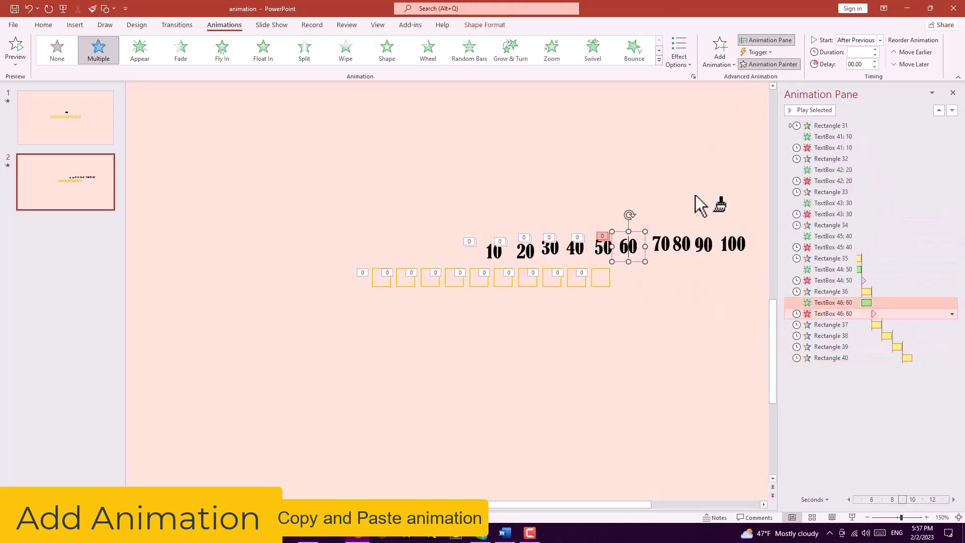
{"action": "left_click", "coordinate": [661, 245]}
{"action": "left_click_drag", "start_coordinate": [830, 374], "coordinate": [832, 336]}
{"action": "key", "text": "alt+shift+c"}
{"action": "left_click", "coordinate": [681, 246]}
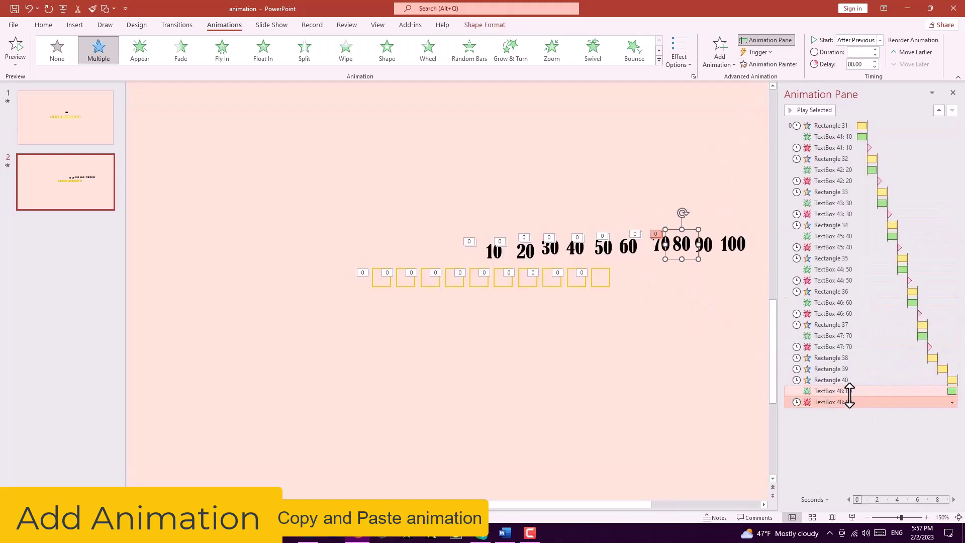
{"action": "left_click_drag", "start_coordinate": [849, 396], "coordinate": [849, 363]}
Copy the pair onto 90 (after Rectangle 39) and 100, then delete 100's exit effect.
{"action": "key", "text": "alt+shift+c"}
{"action": "left_click", "coordinate": [704, 245]}
{"action": "left_click_drag", "start_coordinate": [832, 413], "coordinate": [832, 398]}
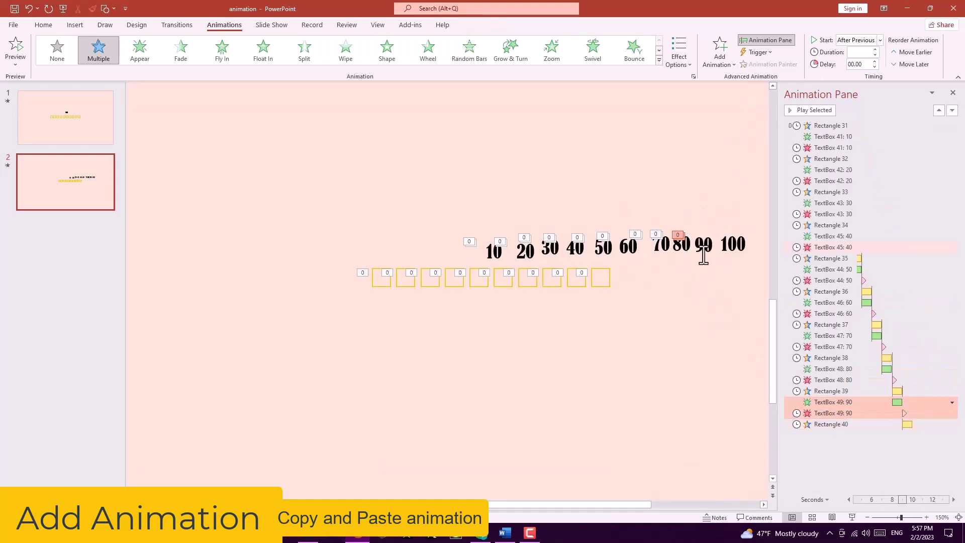
{"action": "key", "text": "alt+shift+c"}
{"action": "left_click", "coordinate": [733, 245]}
{"action": "left_click", "coordinate": [837, 446]}
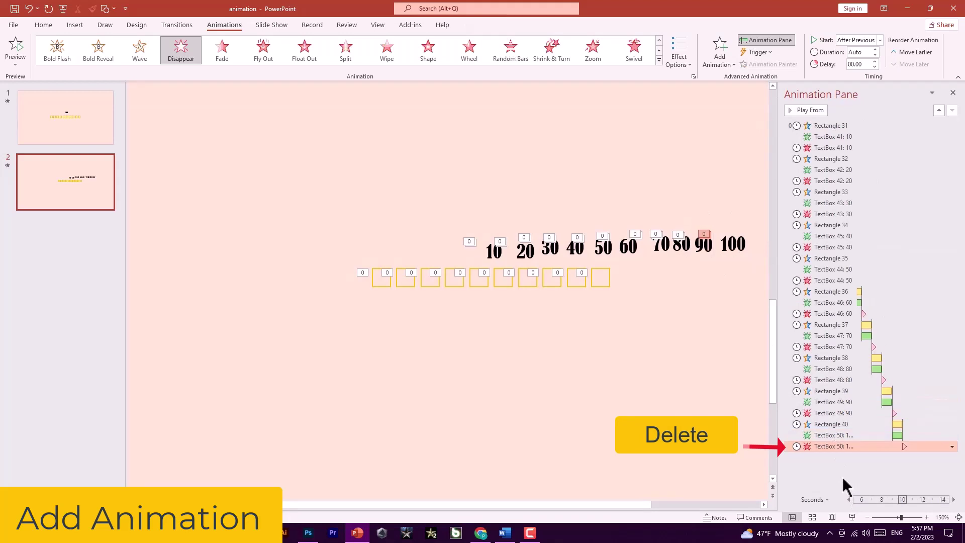
{"action": "key", "text": "Delete"}
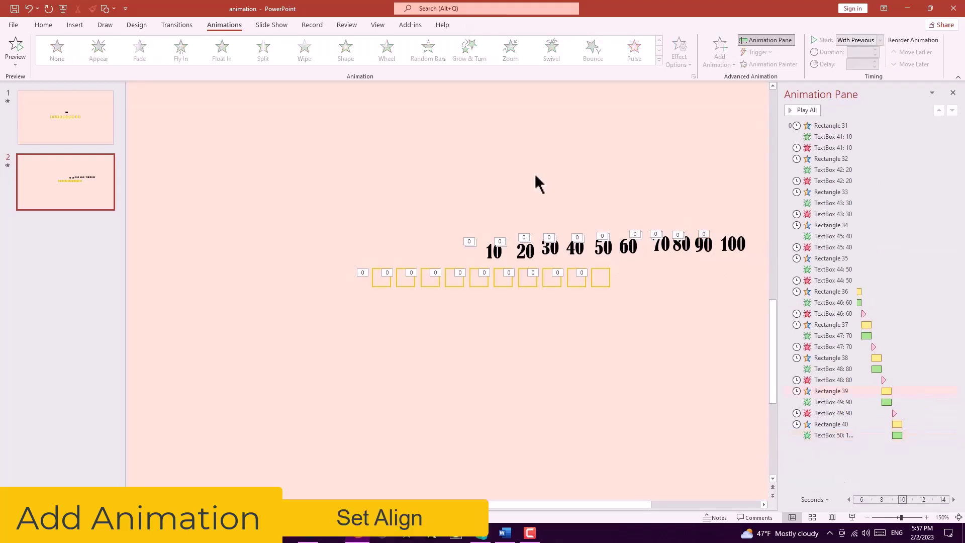
Select labels 10–100, apply Align Center and Align Middle, and drag the stack above the squares.
{"action": "left_click_drag", "start_coordinate": [457, 234], "coordinate": [660, 257]}
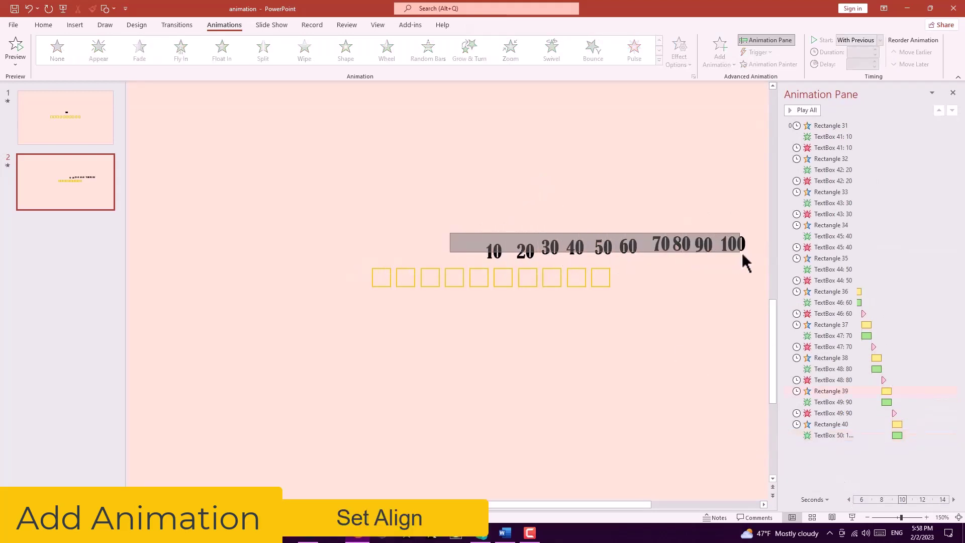
{"action": "left_click_drag", "start_coordinate": [742, 252], "coordinate": [754, 263]}
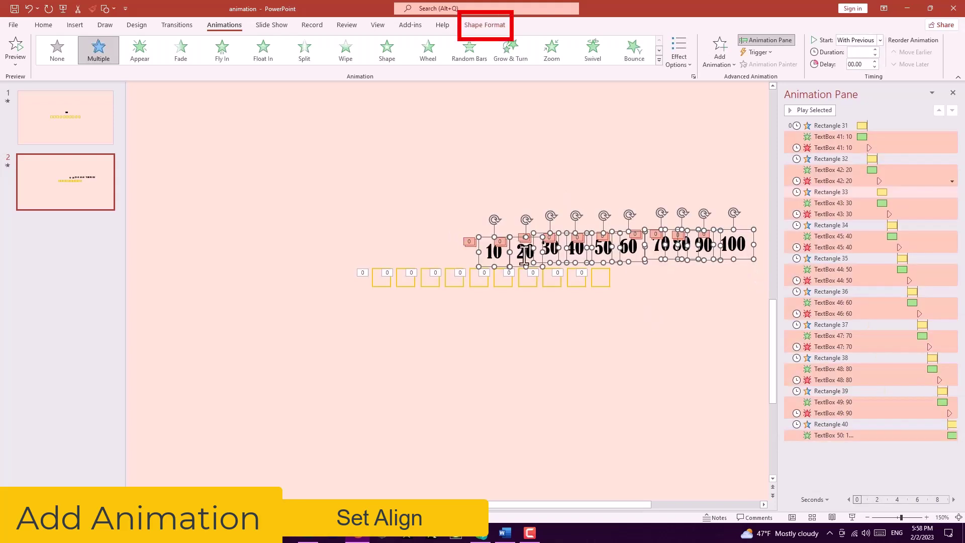
{"action": "left_click", "coordinate": [502, 28]}
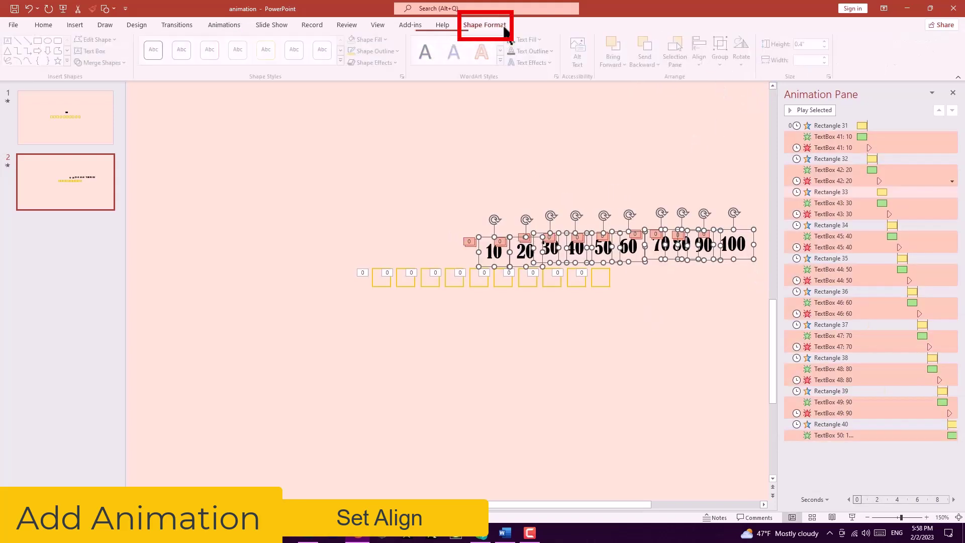
{"action": "left_click", "coordinate": [702, 68]}
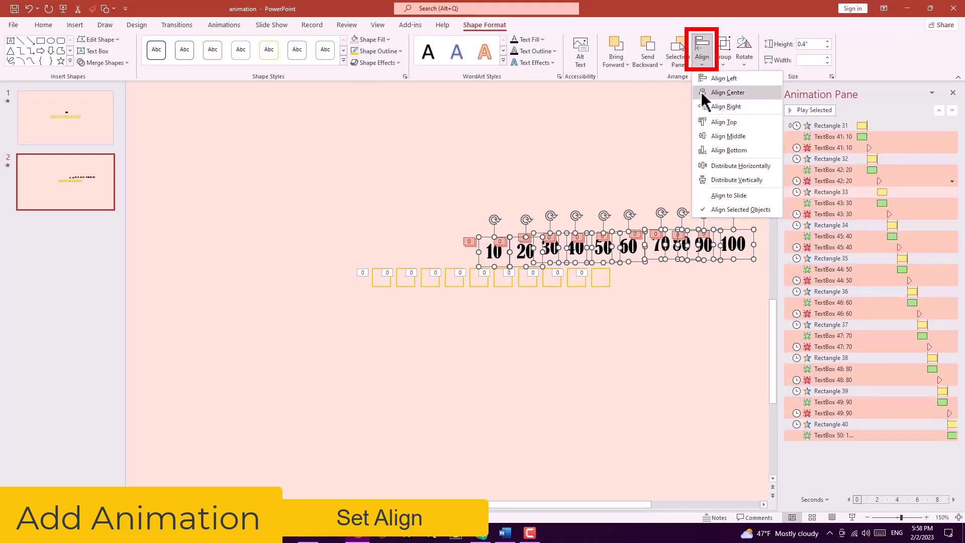
{"action": "left_click", "coordinate": [702, 93]}
{"action": "left_click", "coordinate": [706, 63]}
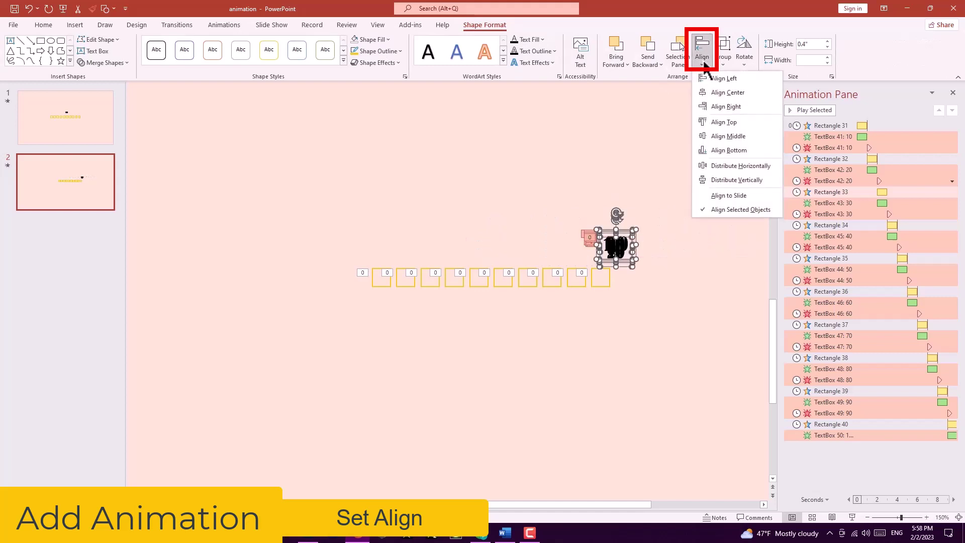
{"action": "left_click", "coordinate": [724, 138]}
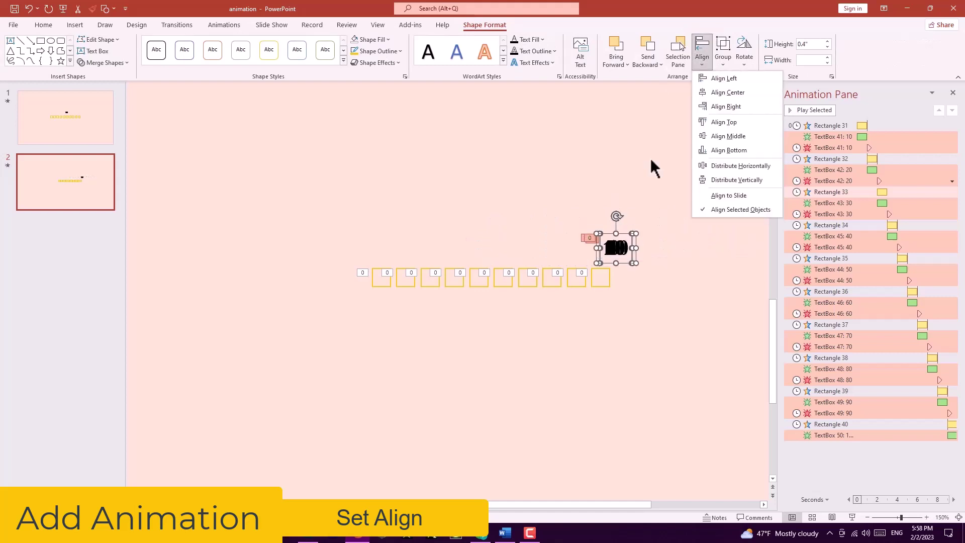
{"action": "left_click", "coordinate": [651, 161]}
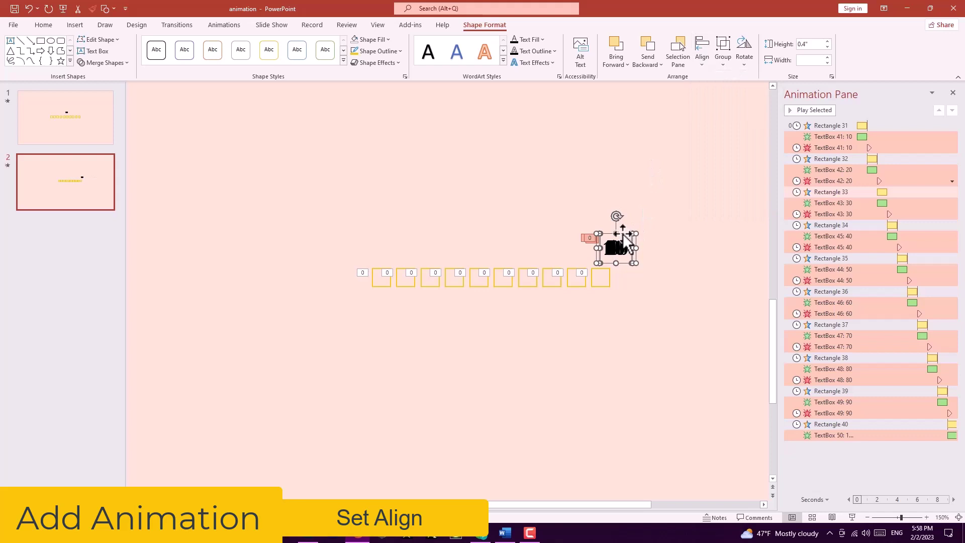
{"action": "left_click_drag", "start_coordinate": [623, 233], "coordinate": [497, 232]}
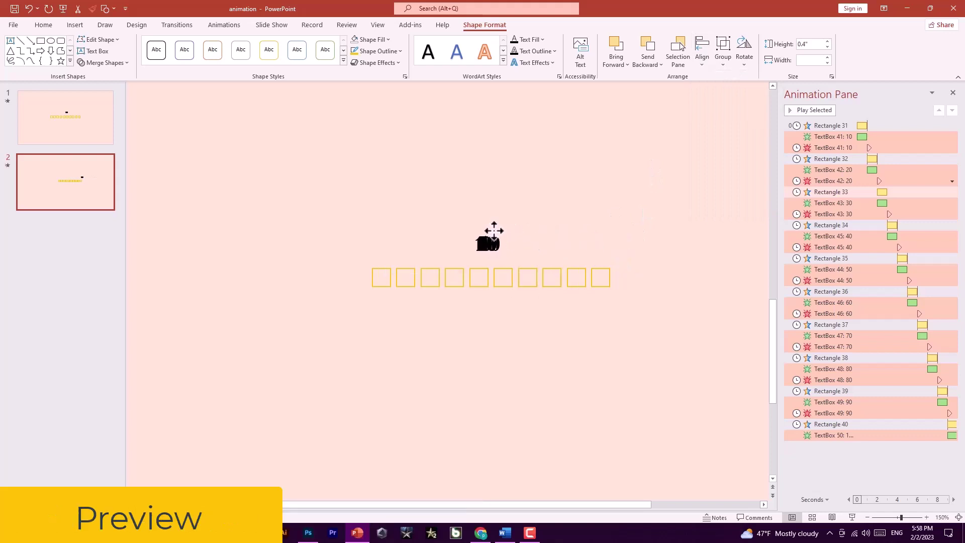